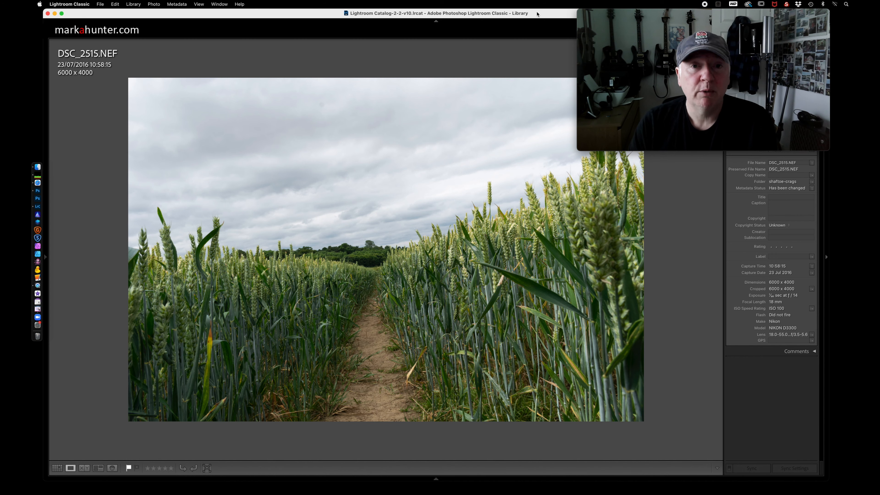
Review the colour, panoramic and black-and-white versions of the wheat field photo, ending on the original DSC_2515.NEF.
key(Right)
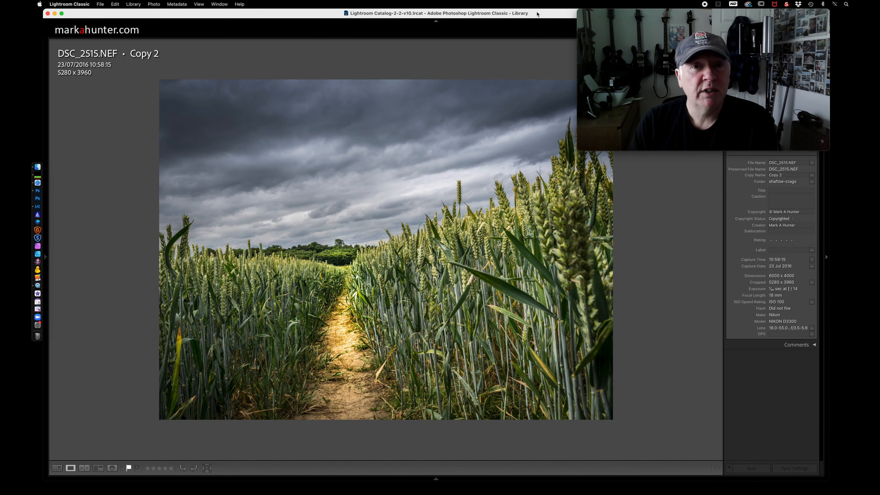
key(Right)
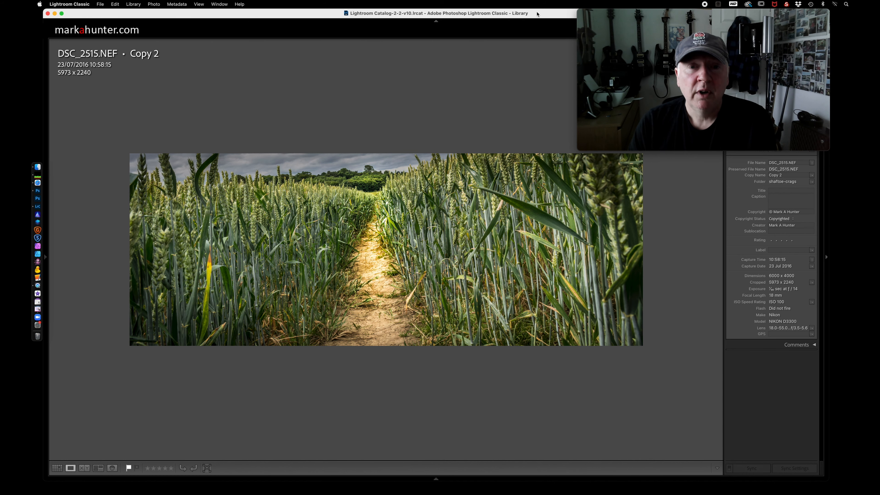
key(Right)
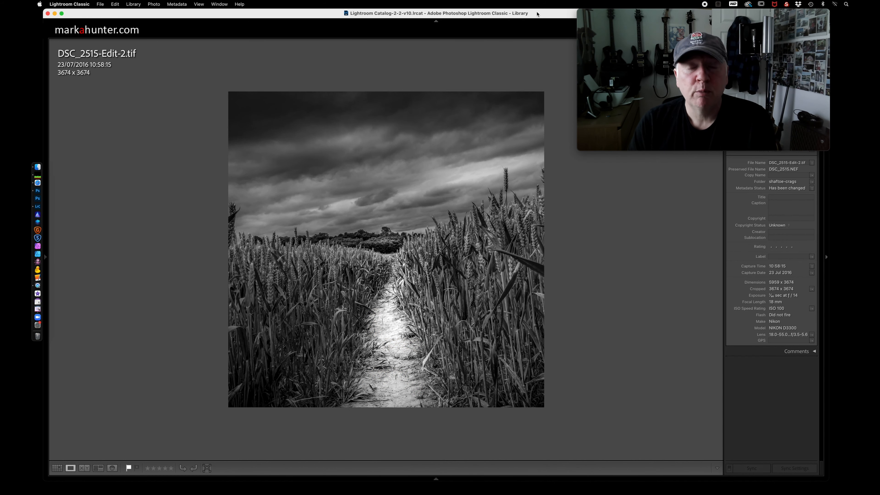
key(Left)
key(Left)
key(Left)
key(Left)
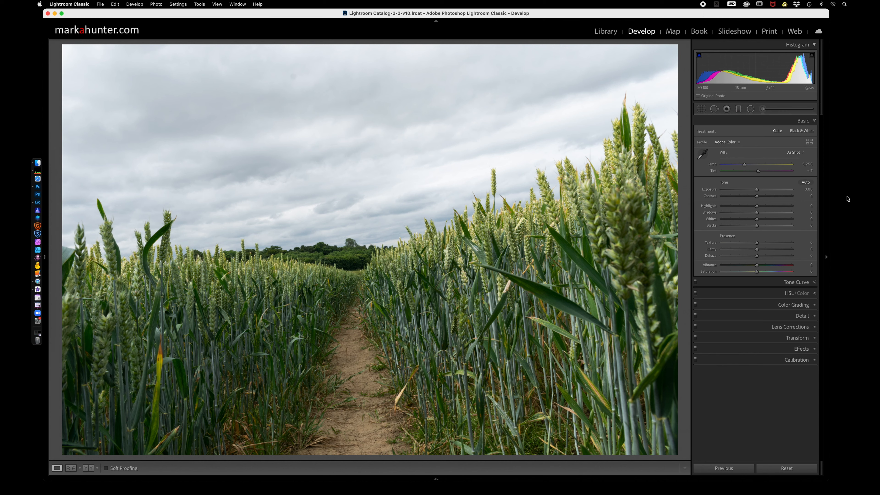
Apply automatic tone adjustments to the wheat field photo and cycle through its info overlays.
click(805, 183)
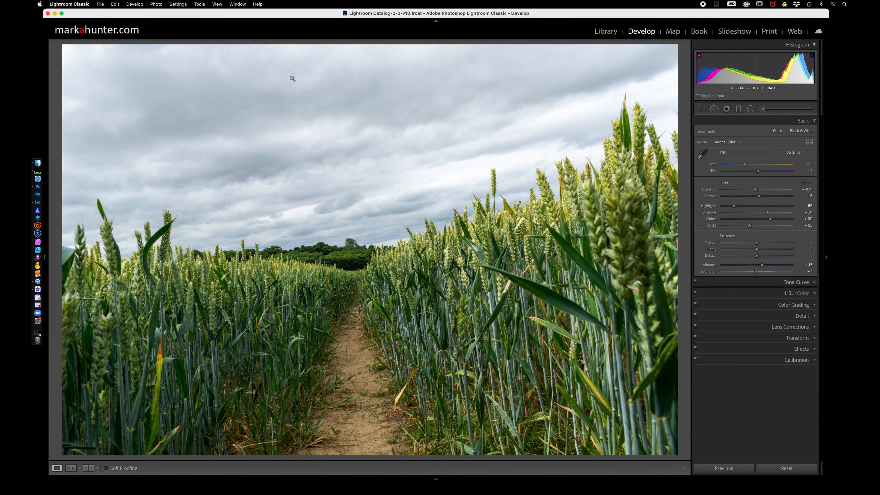
key(i)
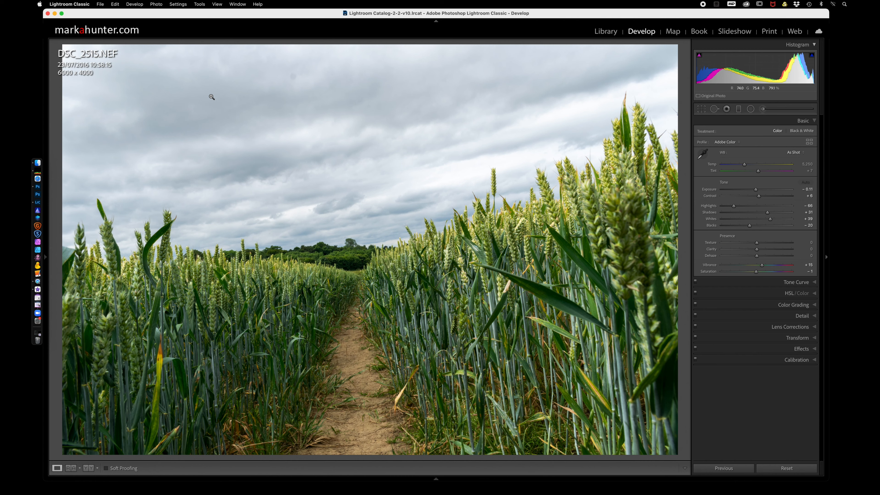
key(i)
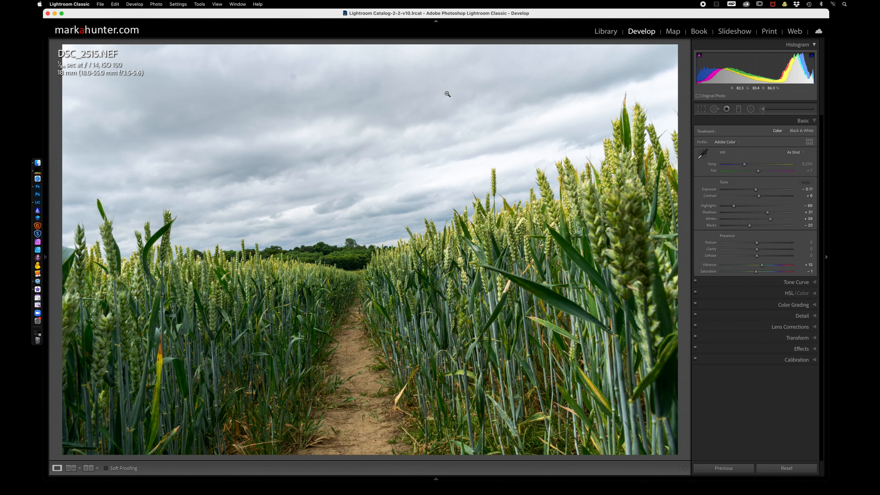
key(i)
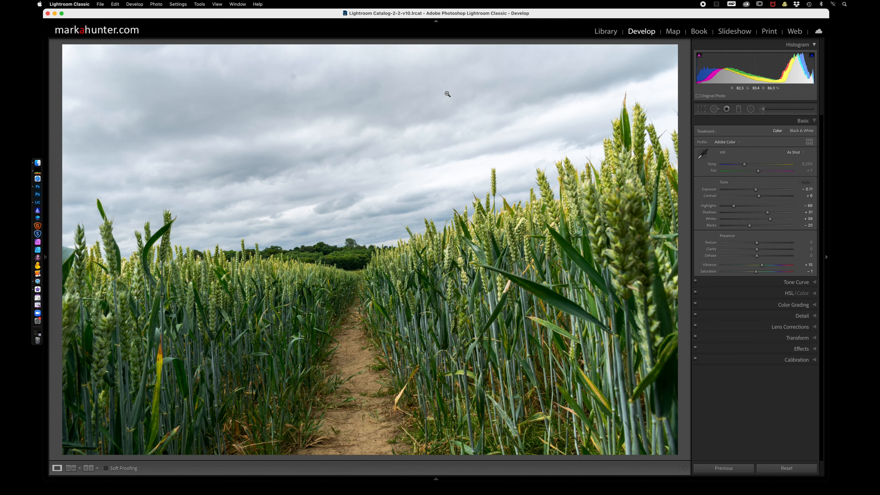
Remove the dust spot in the sky with the Spot Removal tool in Clone mode, using spot visualization with a raised threshold.
click(713, 109)
key(a)
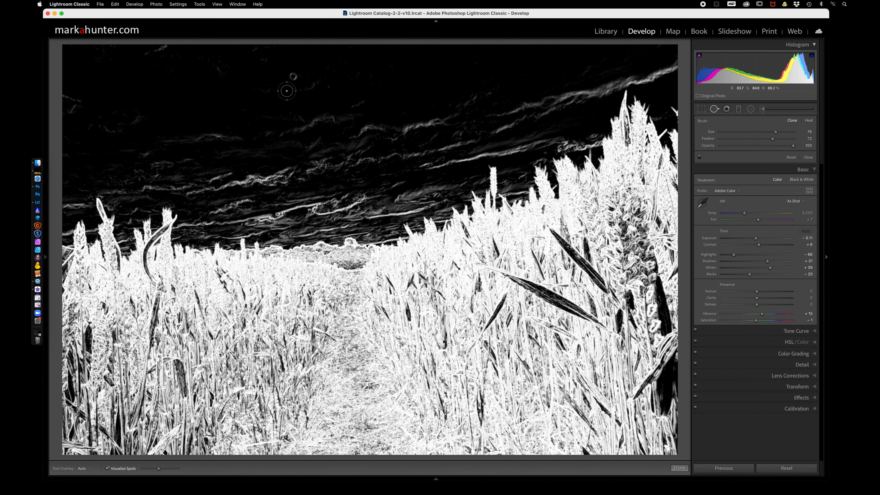
click(108, 469)
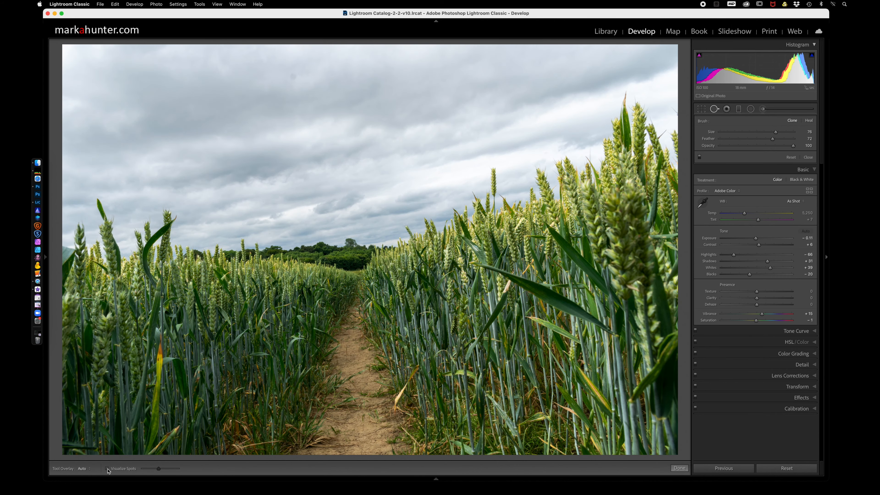
click(115, 468)
mouse_move(159, 469)
mouse_down()
mouse_move(170, 470)
mouse_move(141, 471)
mouse_move(165, 470)
mouse_up()
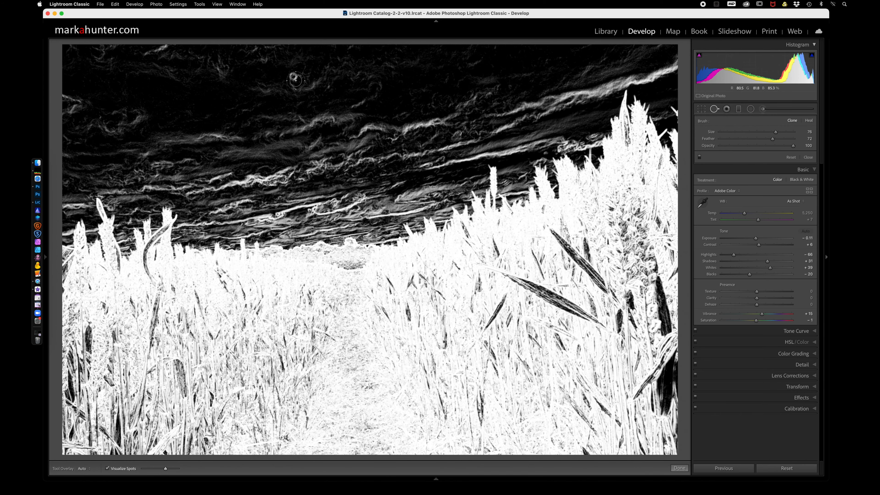
click(293, 76)
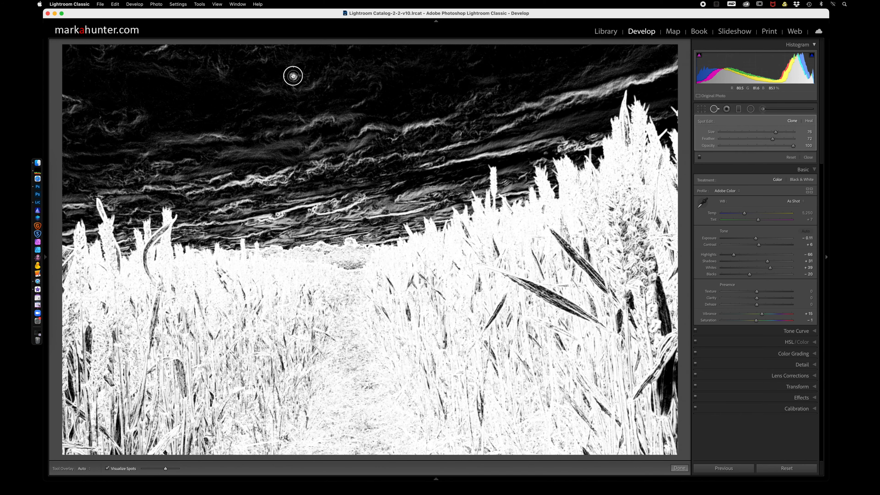
click(714, 109)
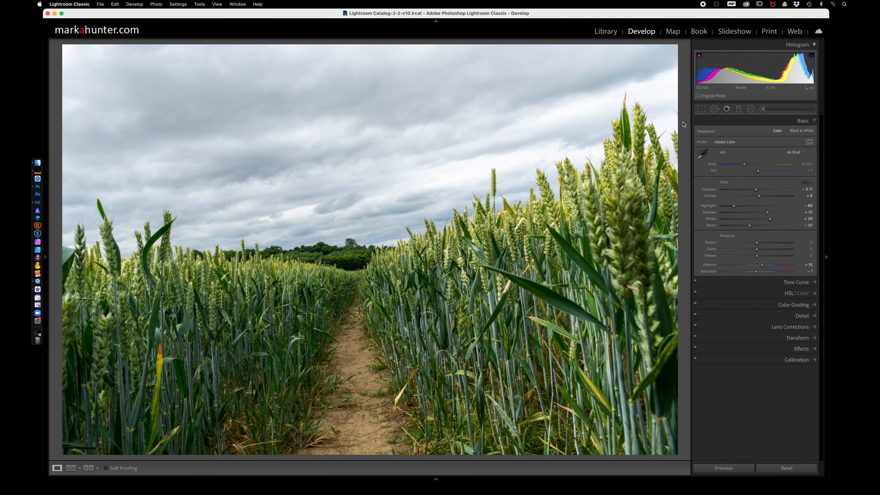
Try to straighten the photo by rotating the crop frame freehand.
click(702, 110)
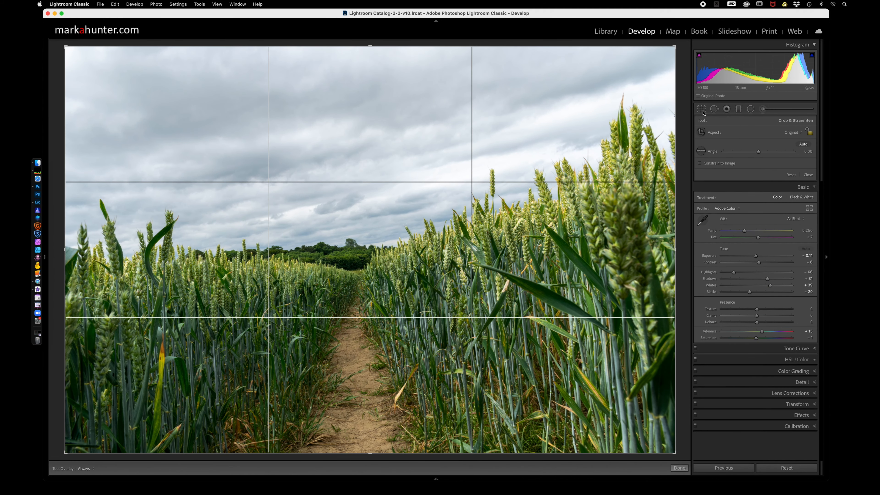
drag(681, 249, 682, 248)
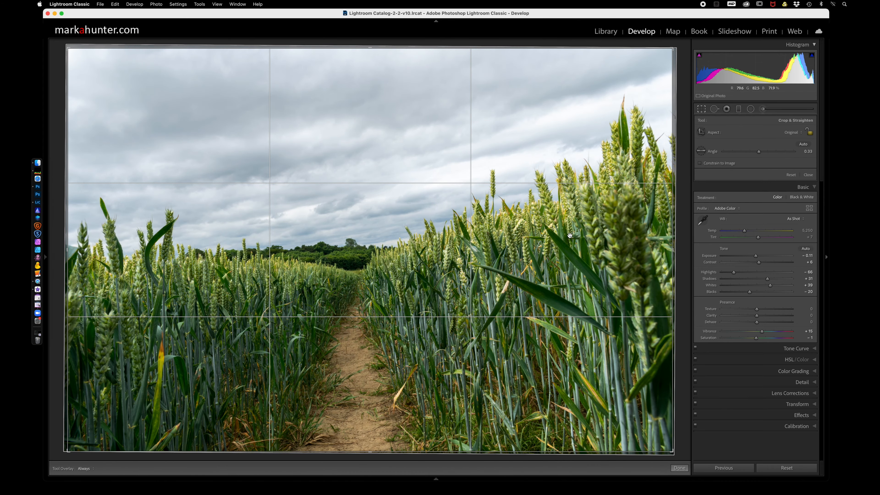
drag(680, 234, 681, 234)
key(Return)
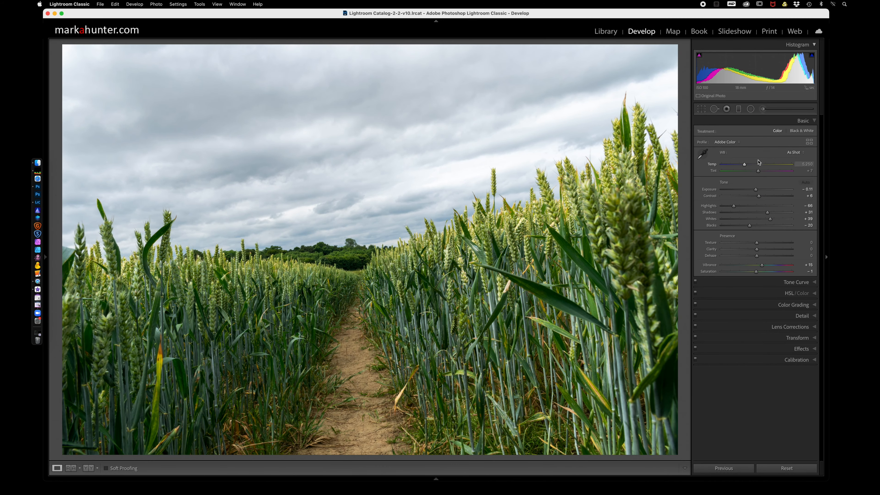
Straighten the photo to an angle of 3.11 by drawing along the horizon at the end of the path, and apply the crop.
click(701, 109)
click(701, 151)
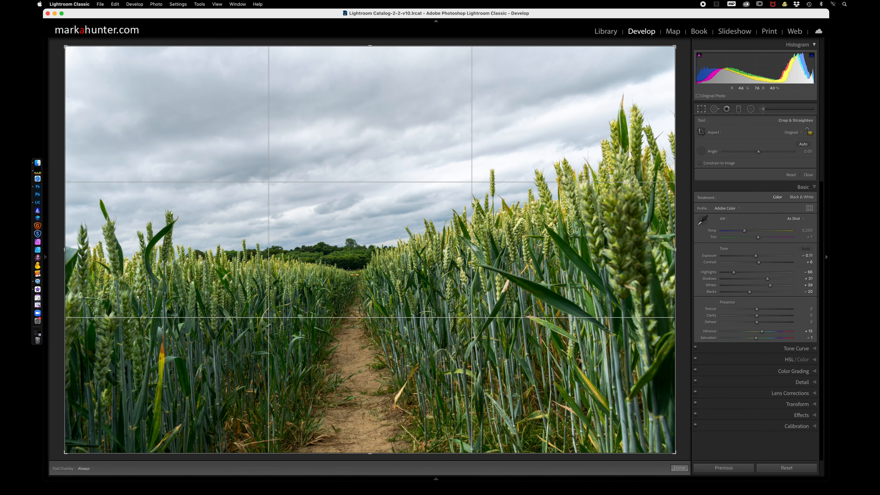
mouse_move(347, 270)
mouse_down()
mouse_move(456, 215)
mouse_move(424, 329)
mouse_move(443, 263)
mouse_move(379, 281)
mouse_move(363, 270)
mouse_up()
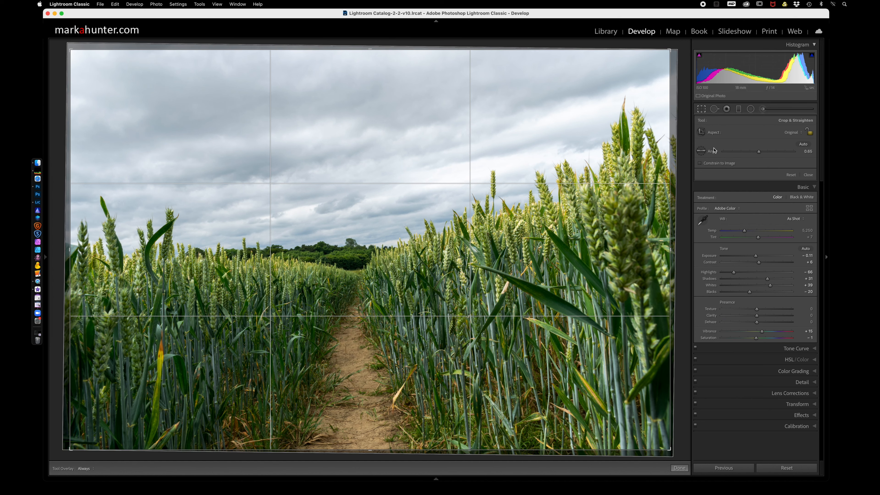
click(701, 151)
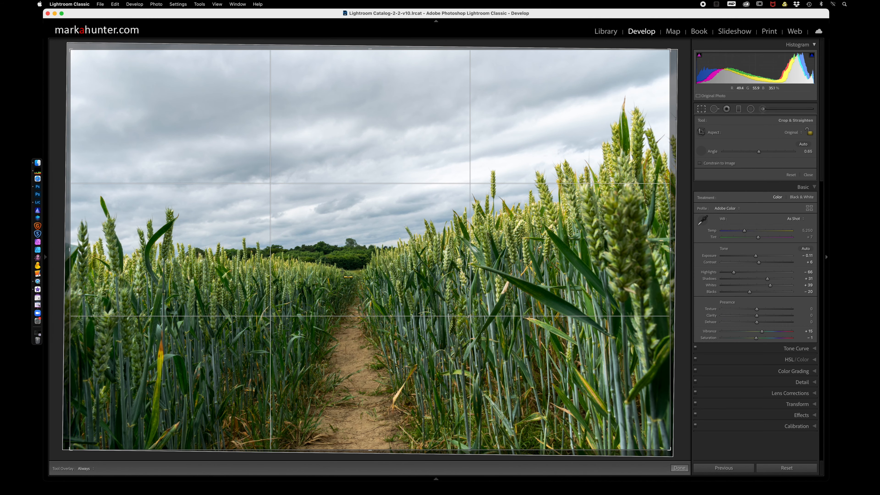
drag(342, 270, 382, 269)
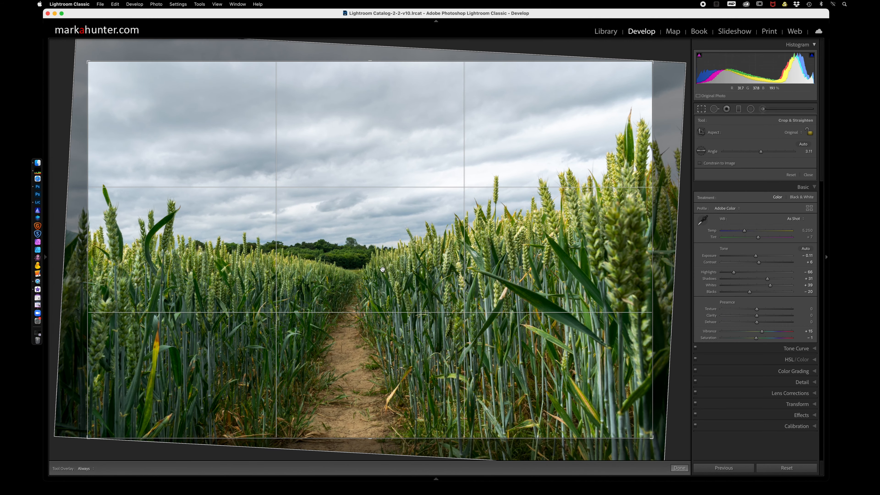
click(701, 110)
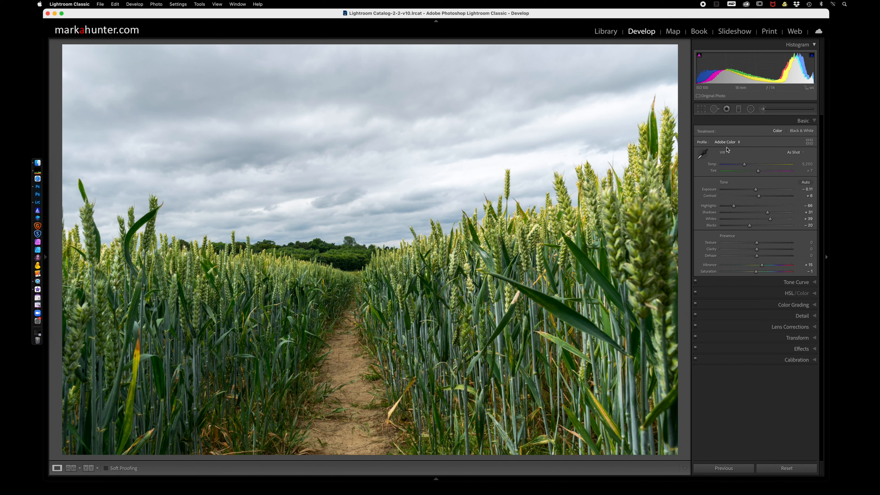
Set the sharpening amount to 150 and its masking to 100 while previewing the mask.
click(813, 316)
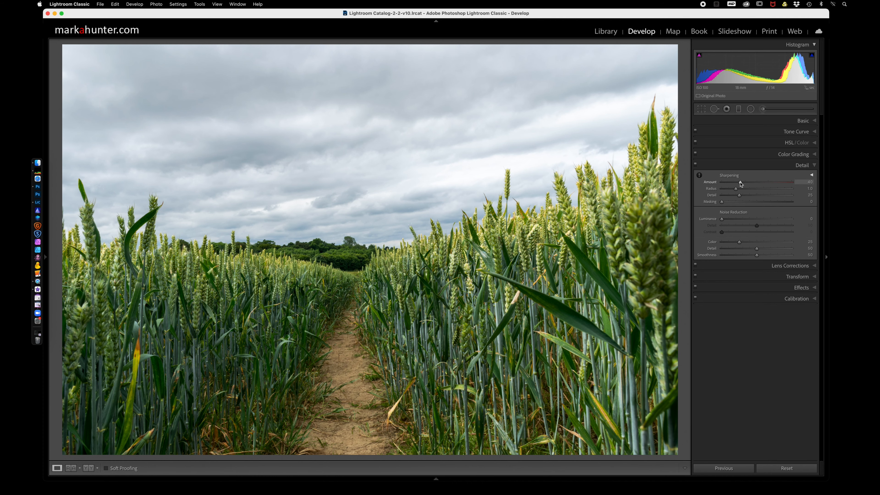
mouse_move(740, 184)
mouse_down()
mouse_move(767, 184)
mouse_move(755, 184)
mouse_up()
drag(755, 185, 792, 183)
click(721, 203)
key(alt)
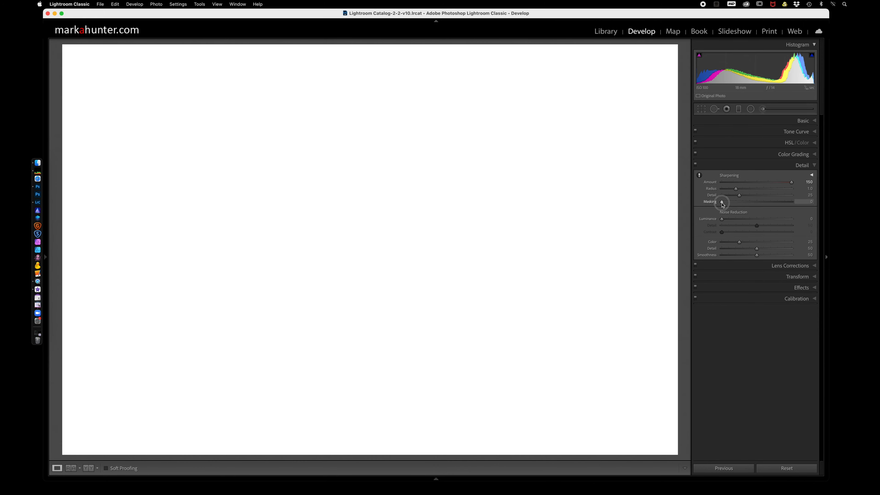
drag(722, 204, 794, 206)
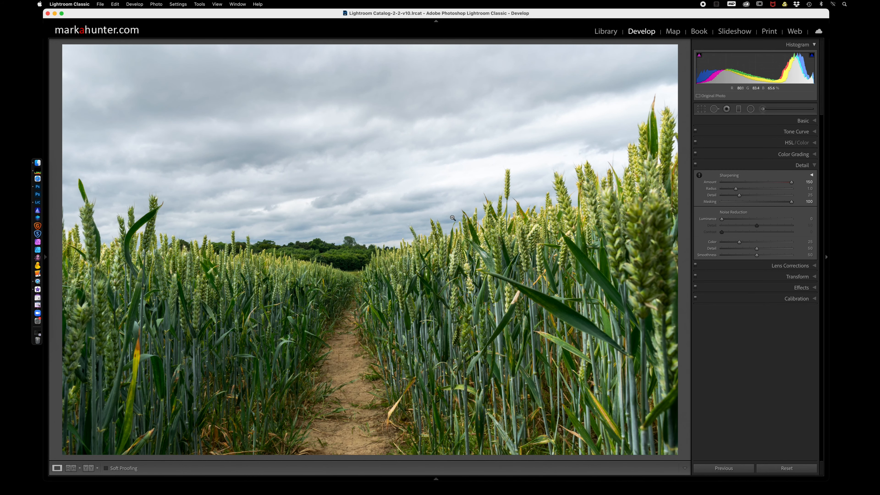
mouse_move(792, 204)
mouse_down()
mouse_move(776, 184)
mouse_move(760, 183)
mouse_move(798, 204)
mouse_up()
key(alt)
Set the sharpening amount to 78 and inspect the sky and wheat for the effect.
drag(760, 183, 808, 207)
click(384, 124)
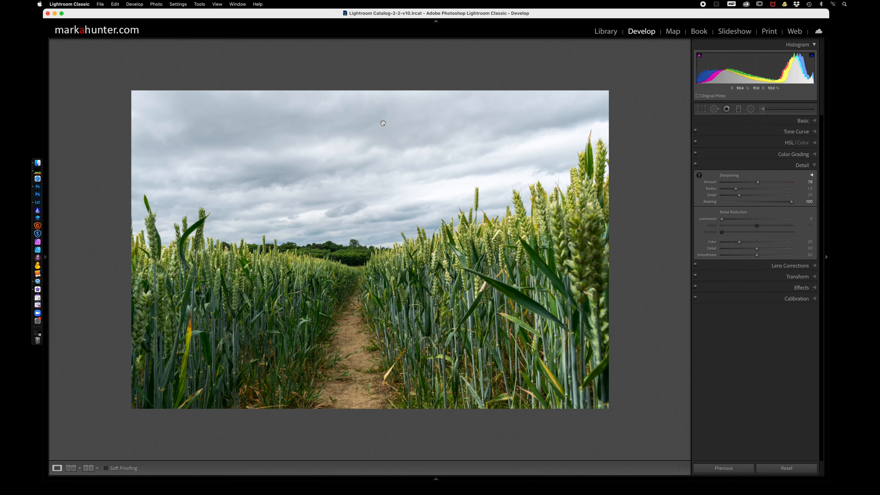
click(383, 124)
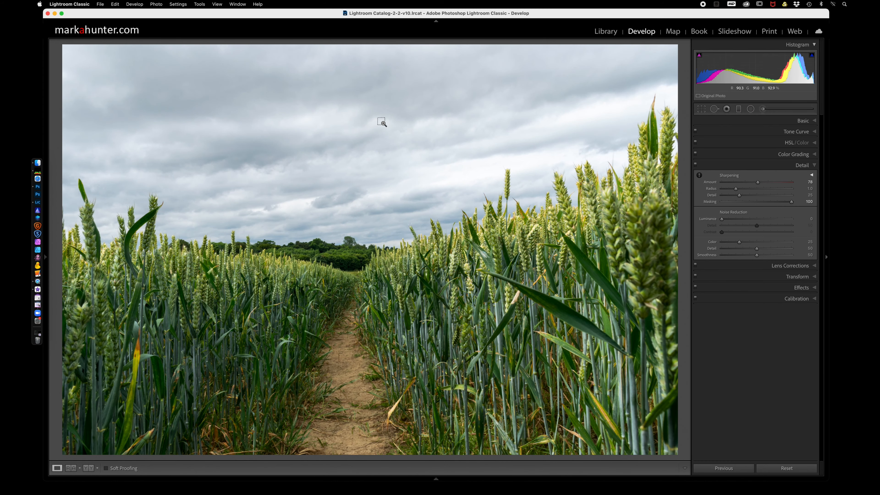
click(382, 122)
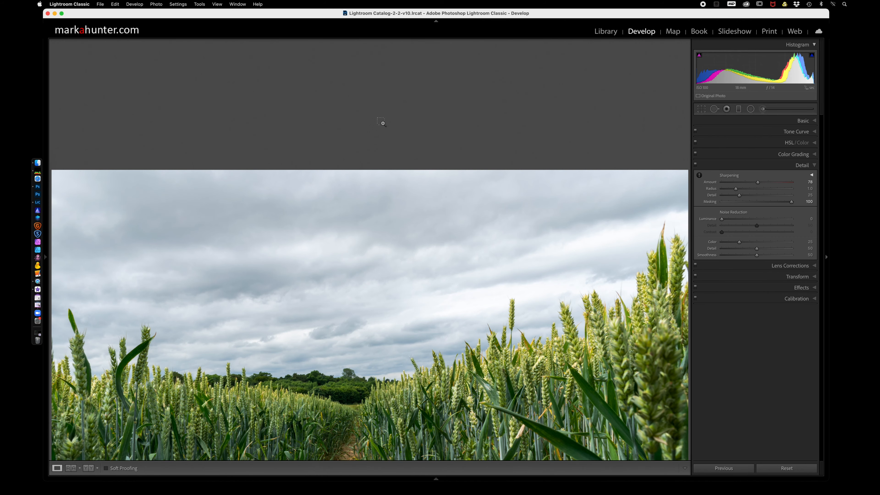
click(367, 297)
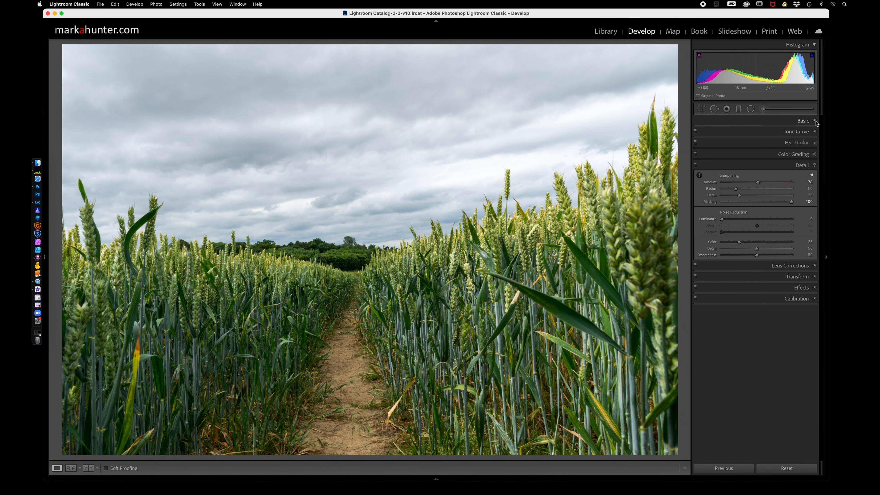
Add a graduated filter from the sky down to the wheat, reset its effect settings and lower its exposure to darken the sky.
click(801, 121)
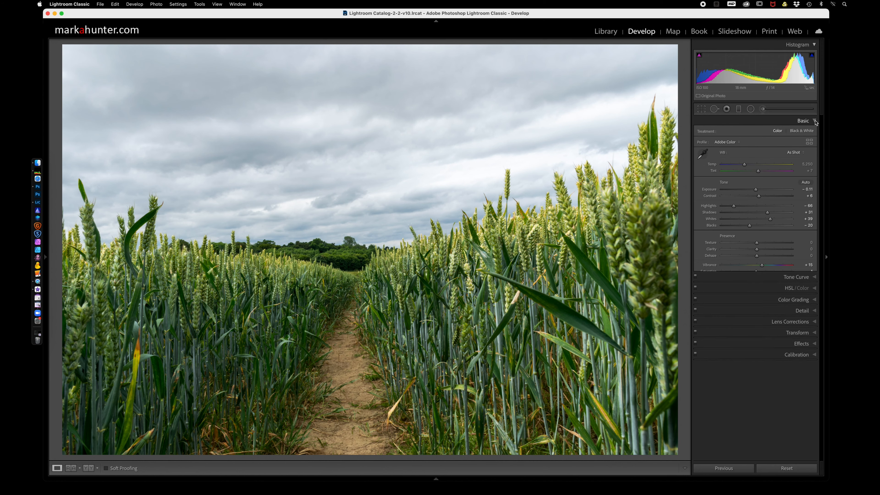
click(739, 110)
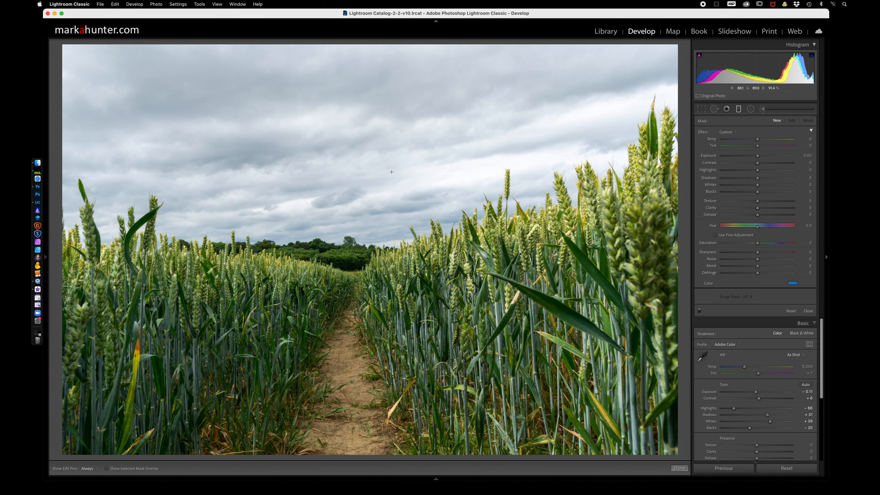
drag(373, 174, 377, 307)
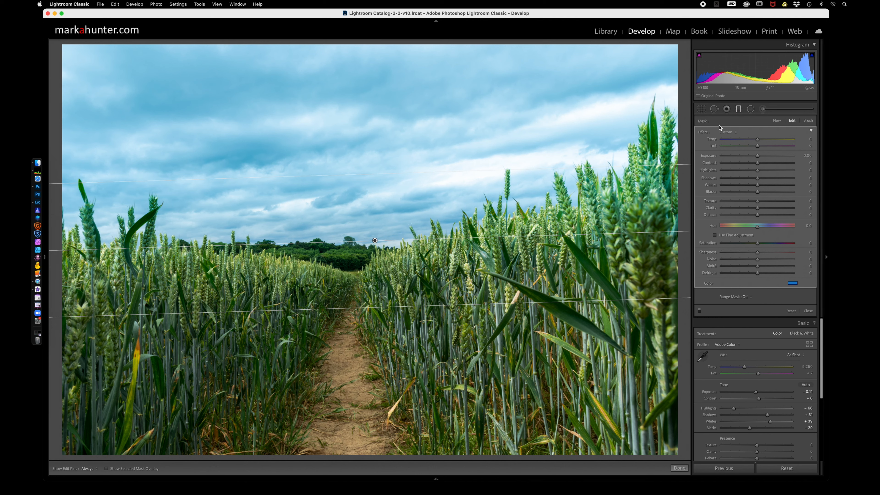
double_click(703, 135)
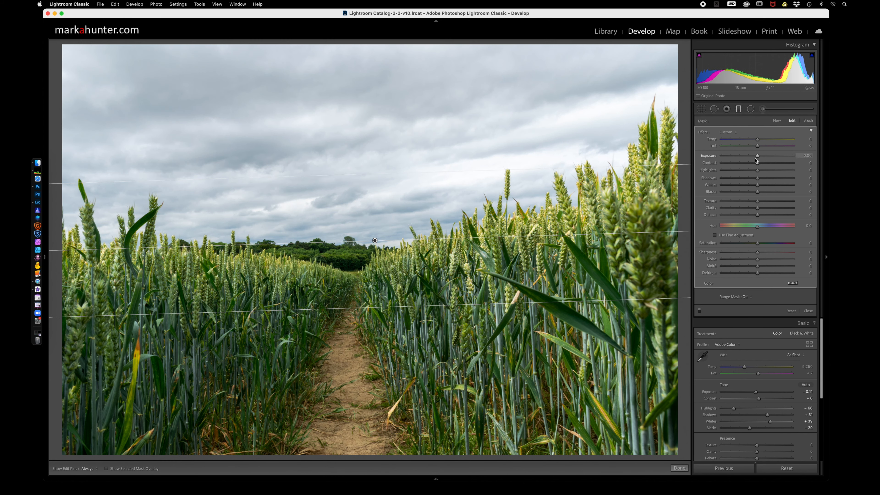
drag(758, 157, 765, 163)
click(808, 311)
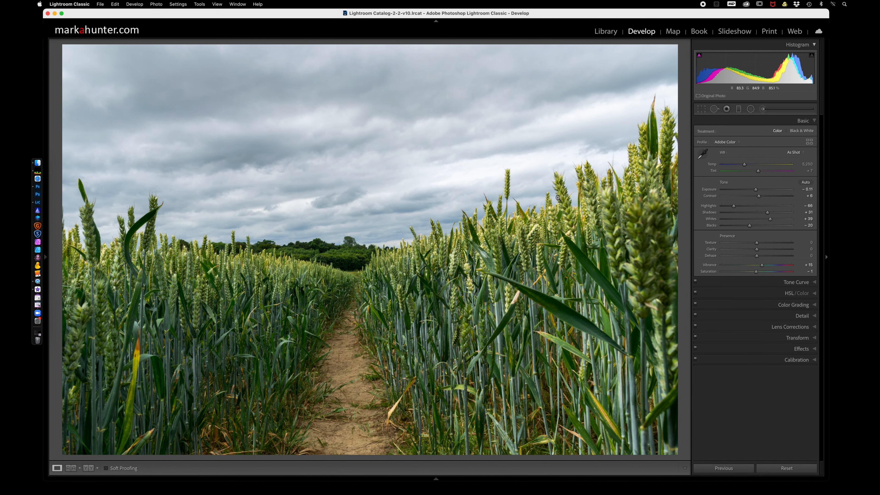
Create a virtual copy of the edited wheat field photo and open the copy for developing.
key(g)
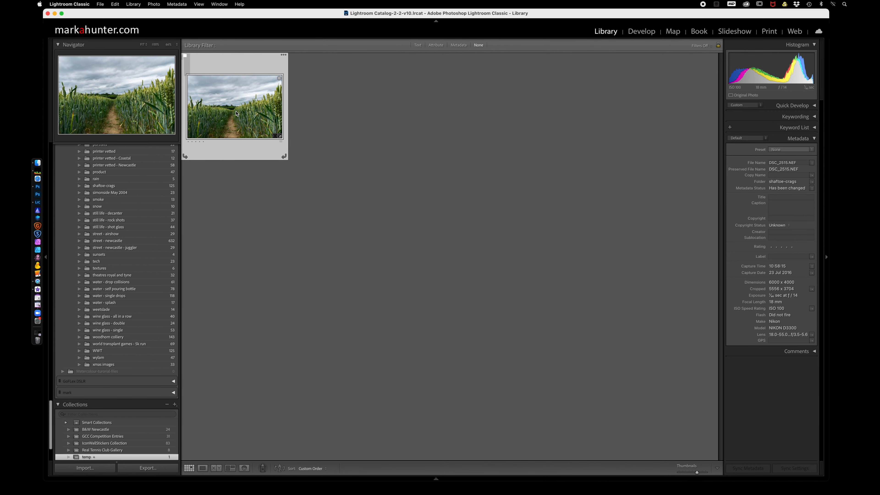
right_click(235, 108)
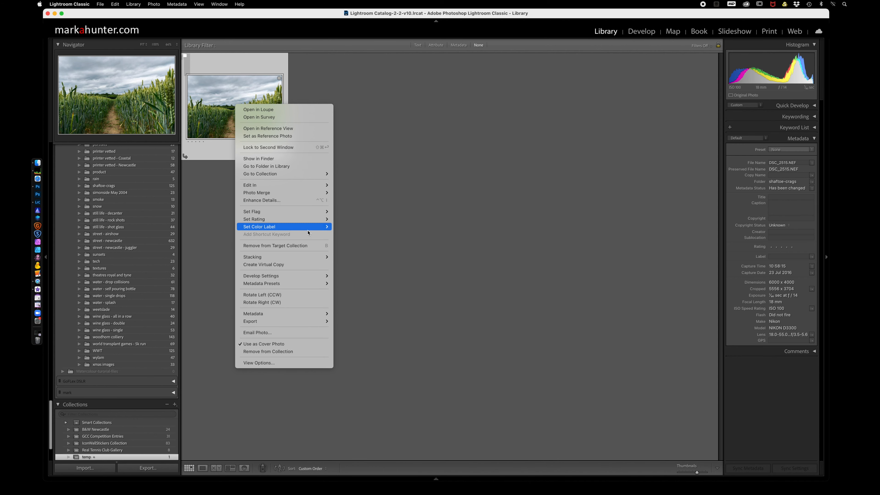
click(299, 265)
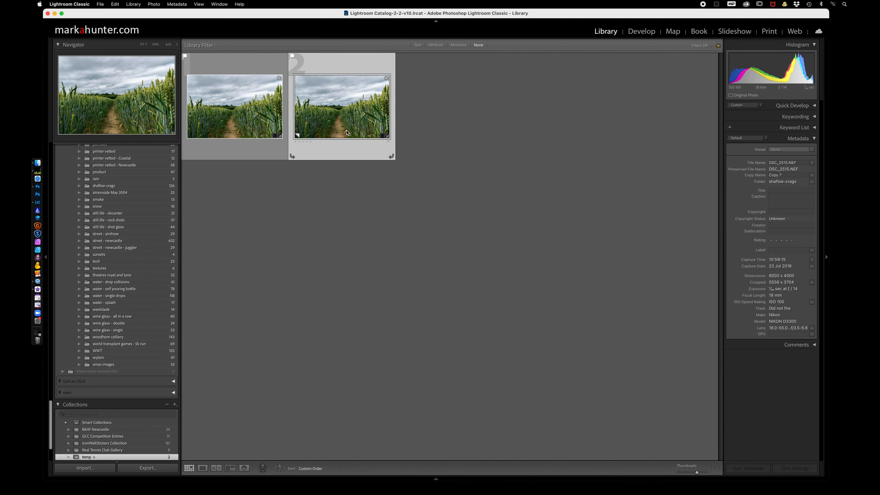
key(d)
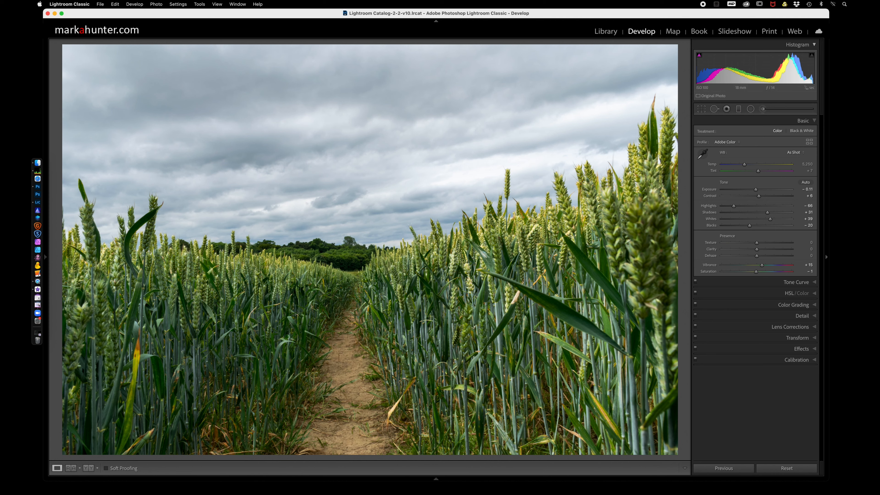
Darken the virtual copy with a post-crop vignetting amount of -31 and an overall exposure of -0.20.
click(815, 350)
mouse_move(757, 223)
mouse_down()
mouse_move(699, 220)
mouse_move(748, 223)
mouse_up()
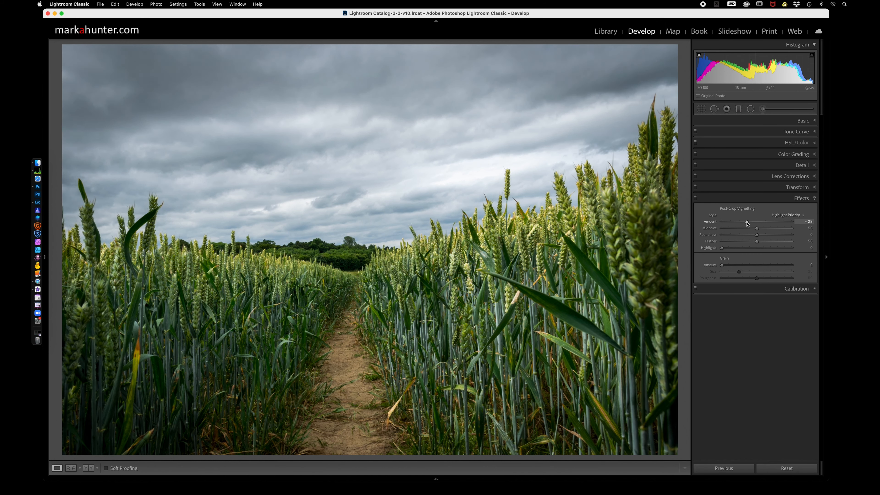
mouse_move(747, 224)
mouse_down()
mouse_move(700, 223)
mouse_move(809, 227)
mouse_move(734, 222)
mouse_move(747, 222)
mouse_up()
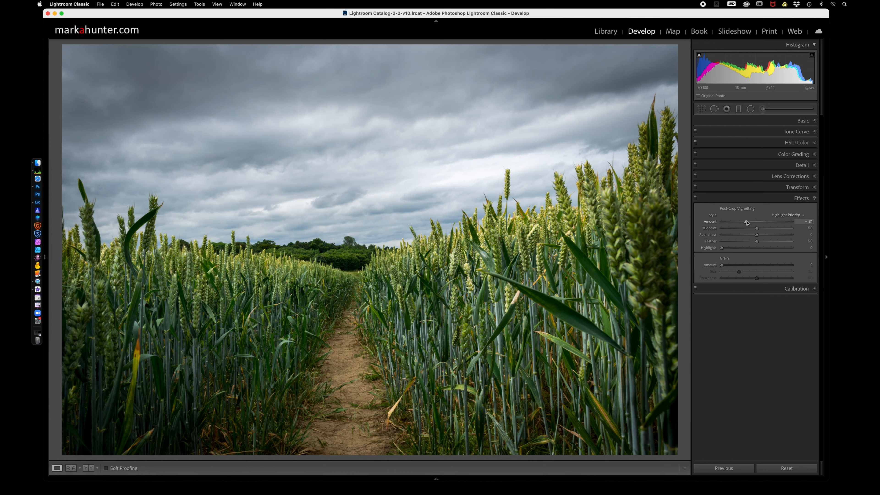
click(814, 121)
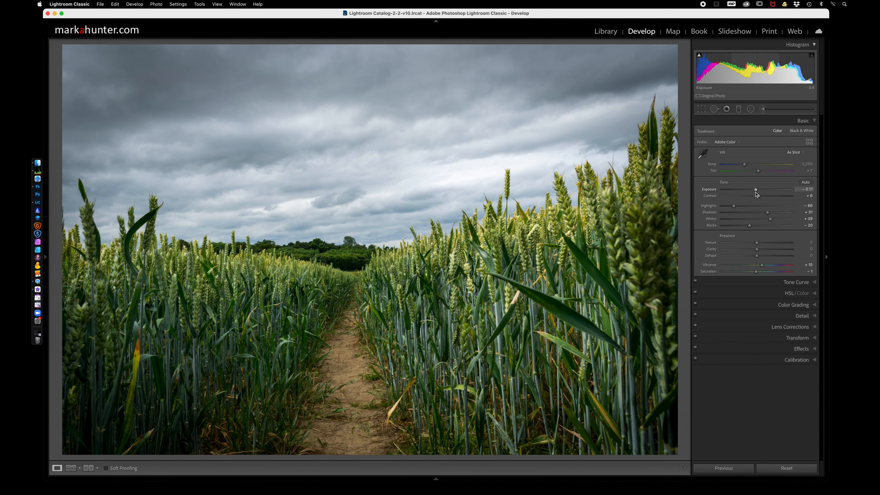
drag(755, 190, 756, 192)
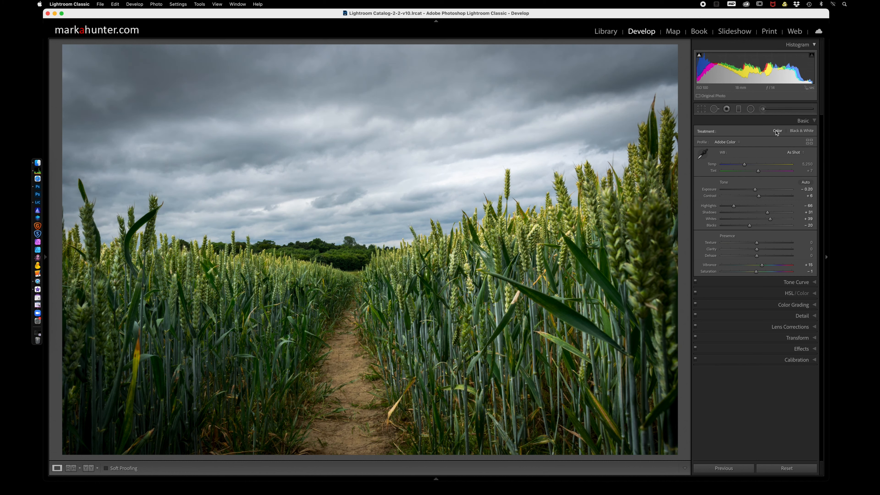
Duplicate the sky's graduated filter, offset its pin slightly, and raise the duplicate's texture to 33 along with its clarity.
click(739, 110)
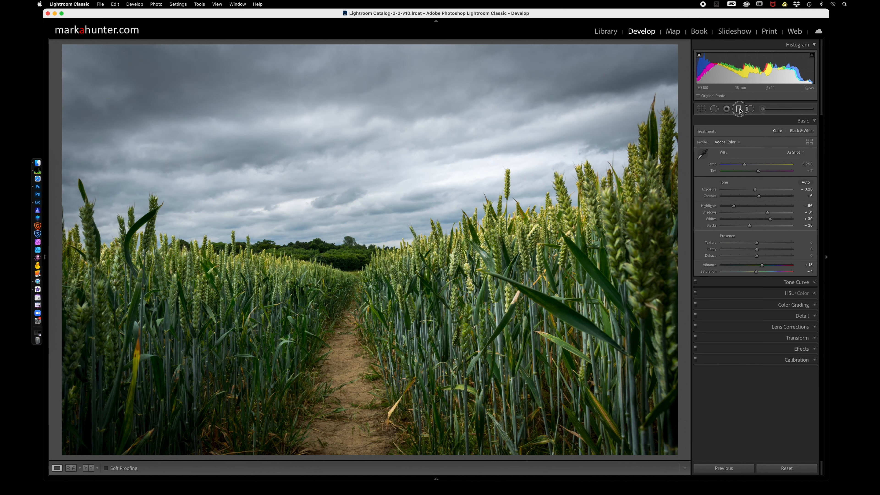
click(375, 240)
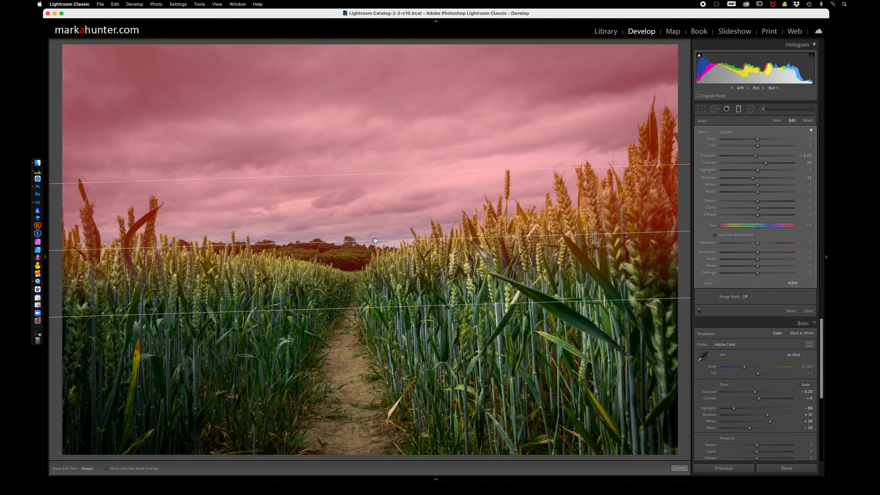
right_click(375, 240)
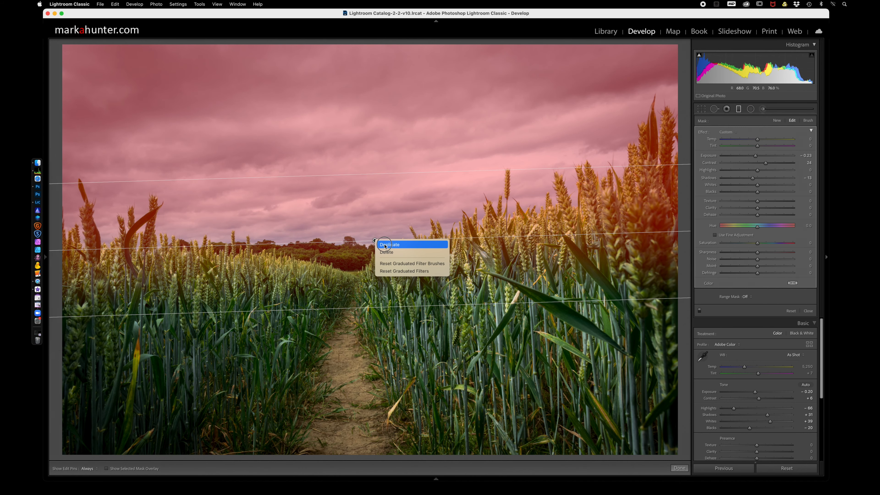
click(384, 245)
mouse_move(375, 242)
mouse_down()
mouse_move(362, 247)
mouse_move(371, 258)
mouse_move(383, 186)
mouse_move(377, 238)
mouse_up()
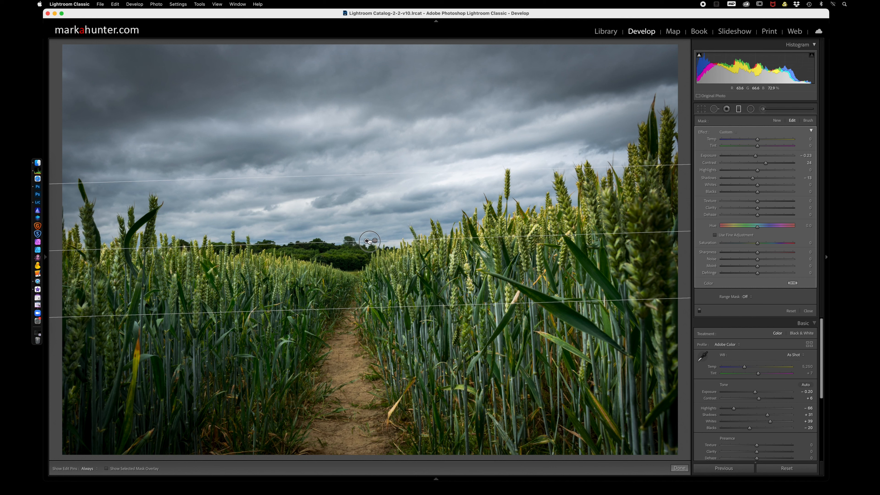
mouse_move(366, 241)
mouse_down()
mouse_move(402, 239)
mouse_move(368, 241)
mouse_up()
drag(757, 201, 770, 208)
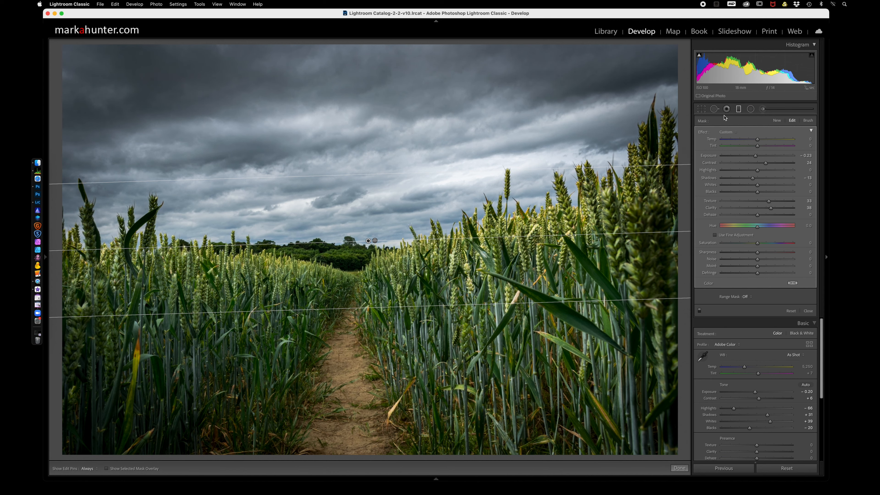
click(738, 109)
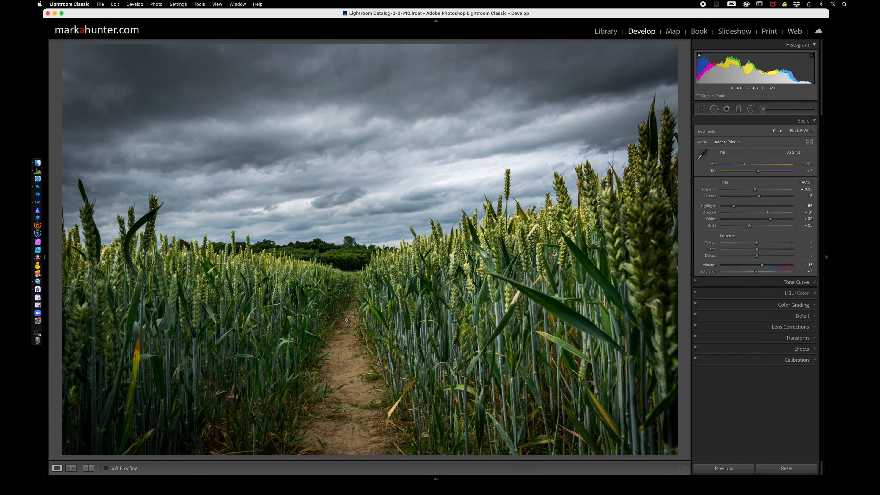
Add a radial filter with reset effect settings as a wide ellipse across the foreground path, brightening the inside with inverted masking and raised exposure.
click(751, 109)
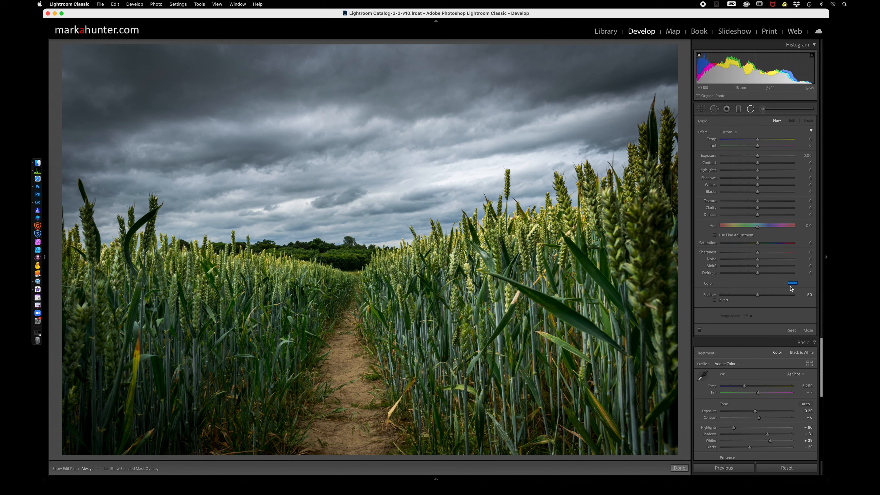
double_click(703, 132)
drag(314, 361, 399, 388)
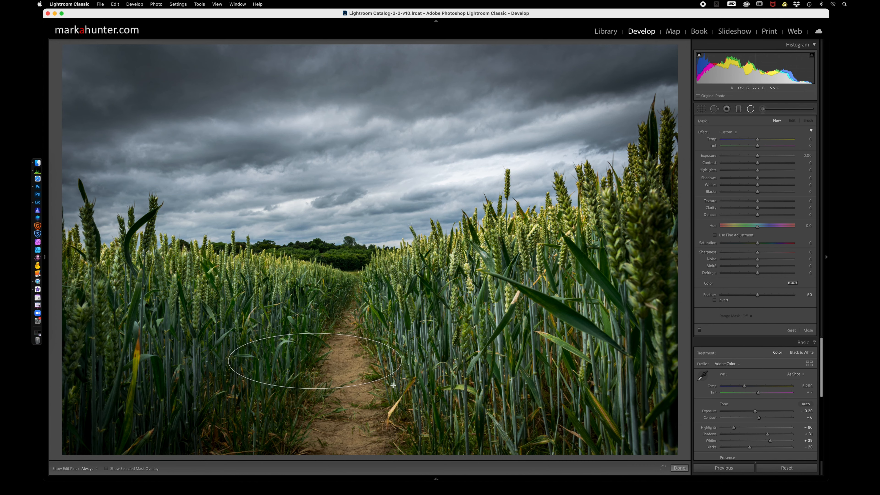
drag(314, 360, 346, 392)
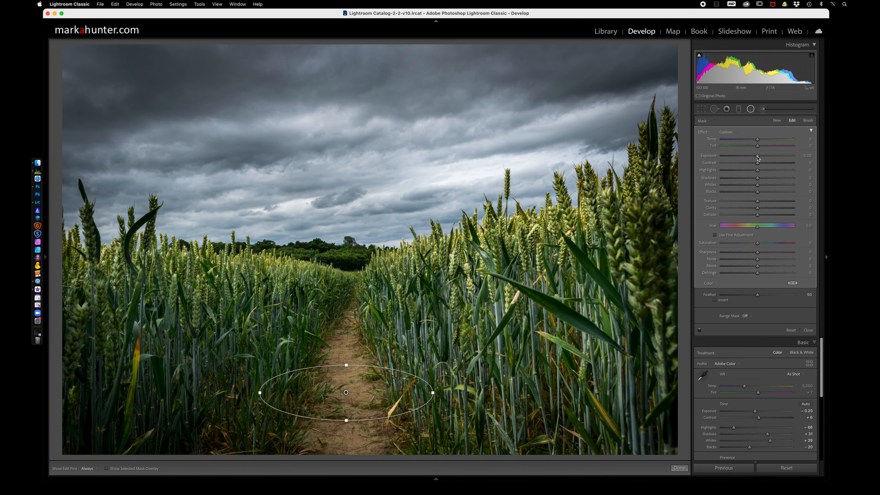
drag(757, 155, 774, 157)
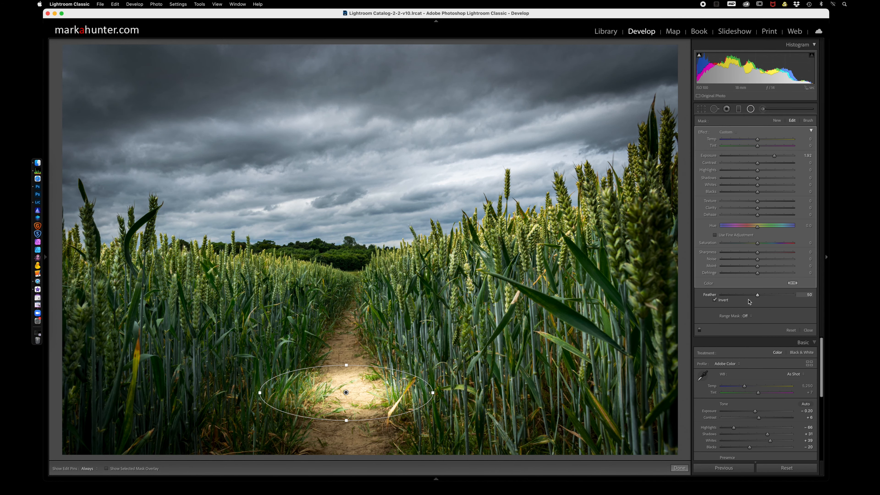
Compare the radial filter's feather extremes, set the feather to 78 and reduce its exposure to 1.14, checking the effect on and off.
drag(758, 295, 812, 299)
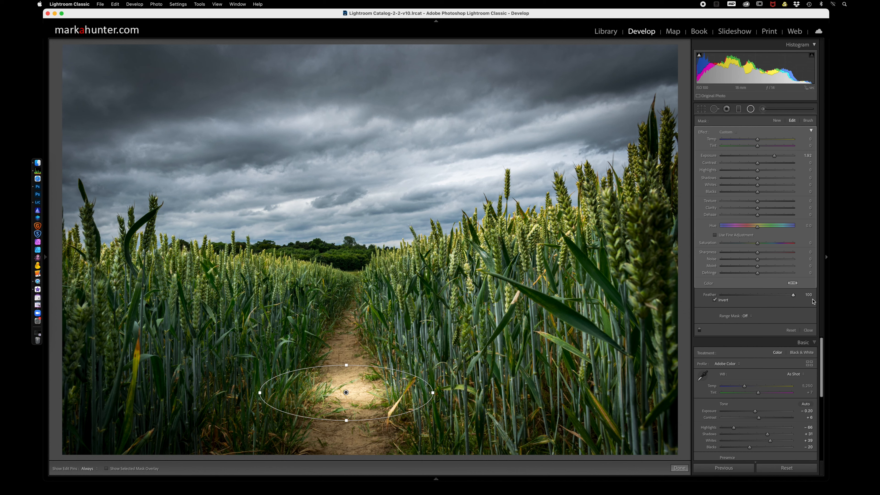
drag(793, 295, 697, 300)
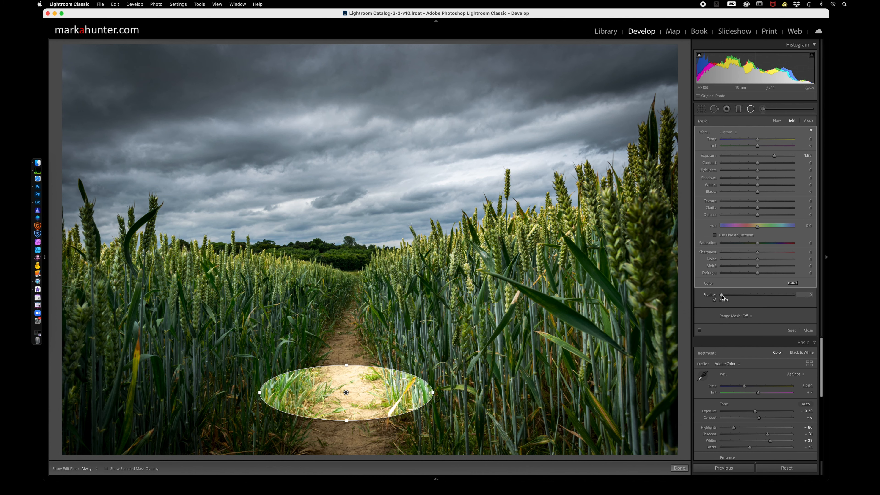
drag(721, 297, 778, 297)
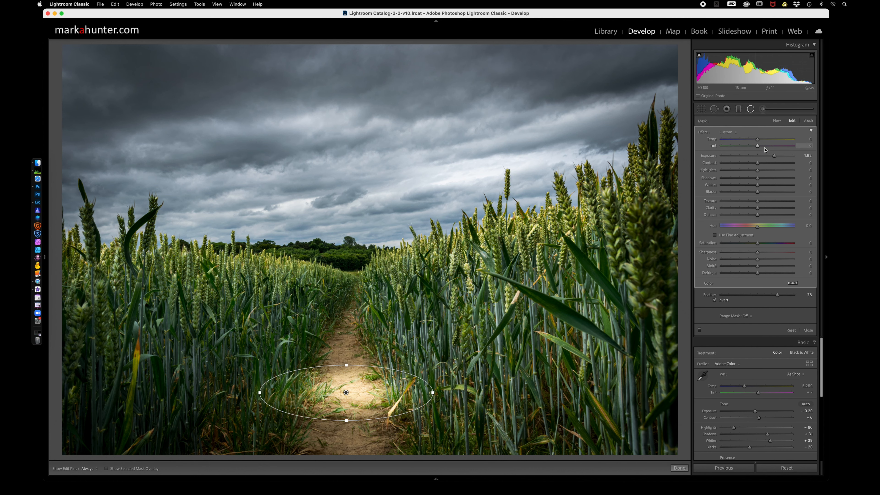
drag(774, 156, 769, 159)
click(700, 331)
click(699, 330)
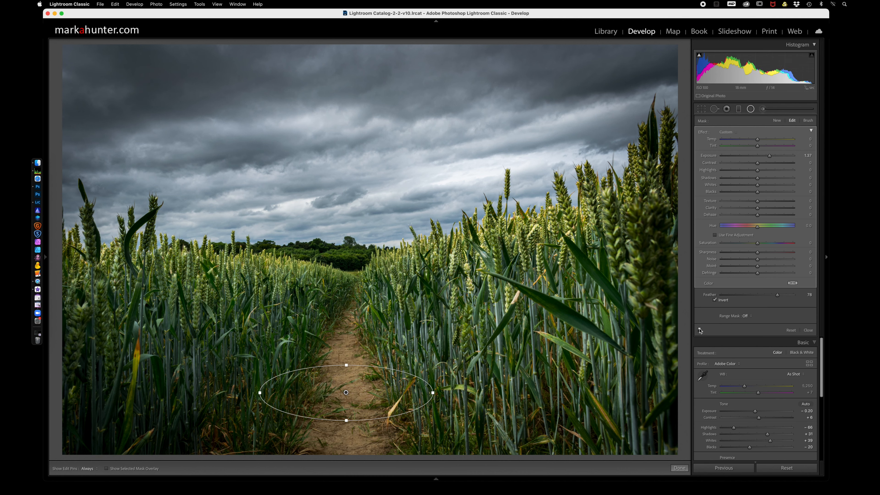
drag(769, 155, 767, 156)
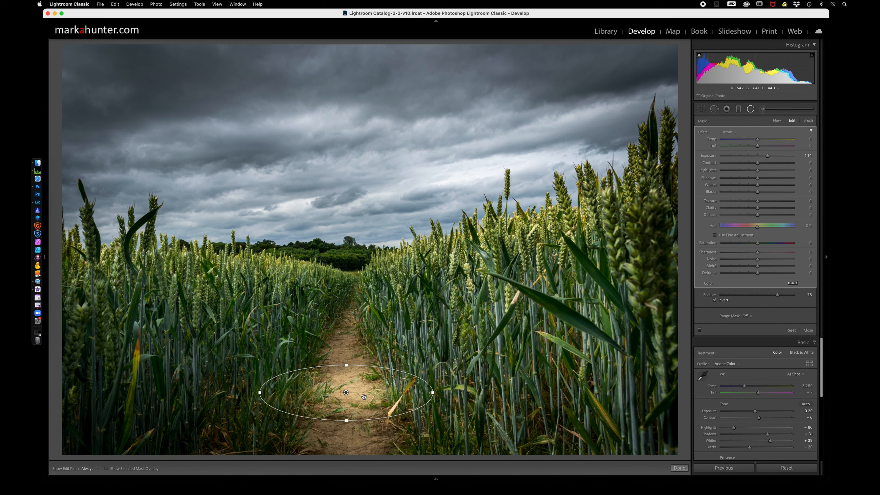
Move the radial filter lower on the path and duplicate it further up, making the copy narrower and flatter to fit the path.
drag(346, 392, 349, 405)
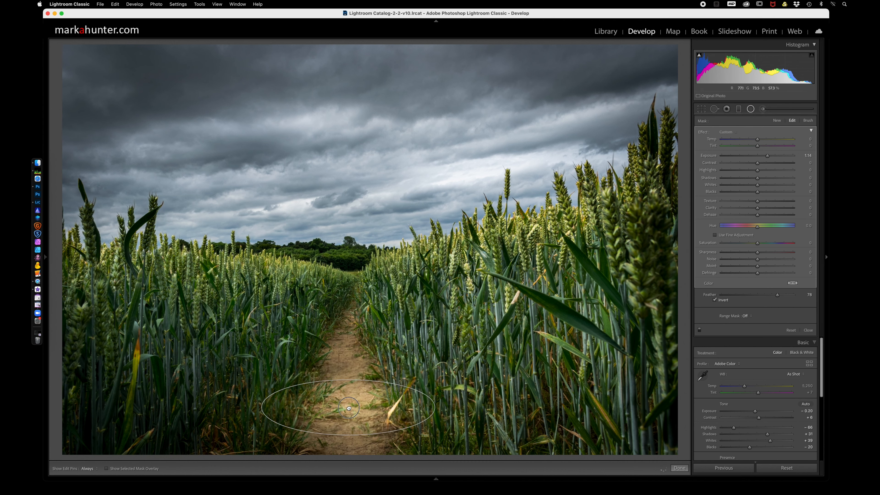
right_click(348, 406)
click(362, 411)
drag(348, 407, 350, 327)
drag(437, 347, 409, 347)
drag(353, 328, 350, 332)
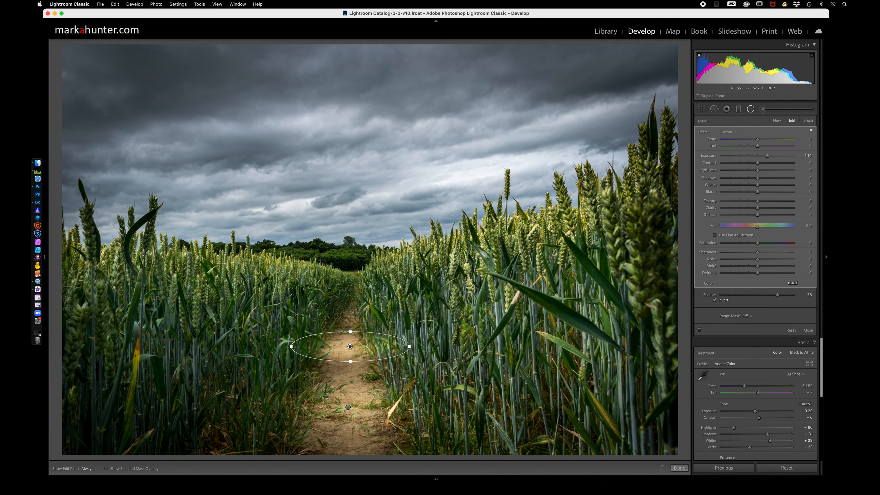
drag(350, 332, 350, 335)
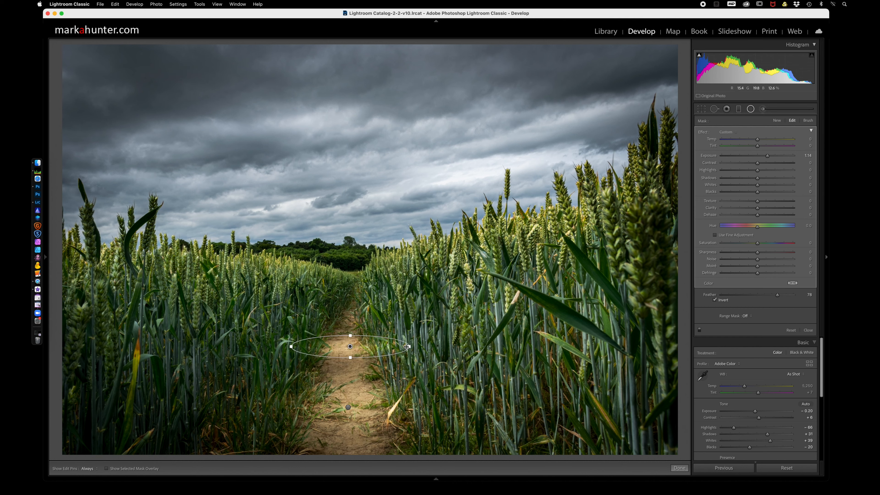
drag(410, 346, 350, 345)
Duplicate the middle radial filter and place a smaller copy at the far end of the path.
right_click(349, 345)
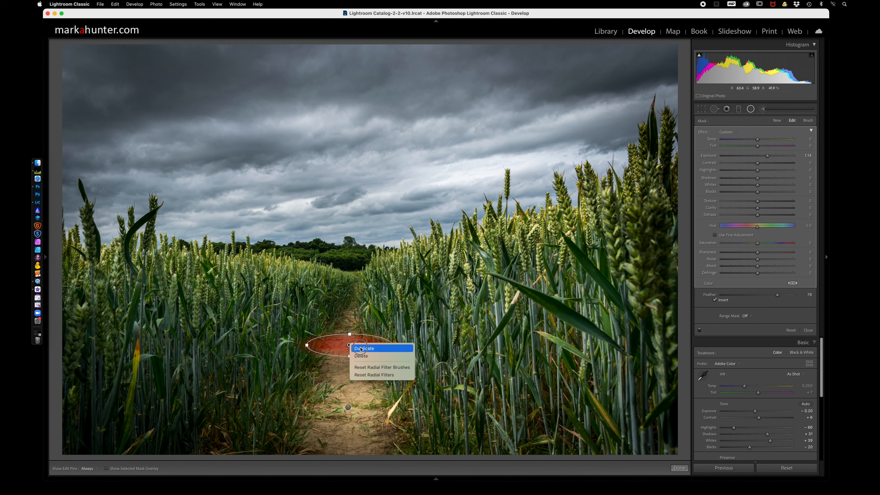
click(354, 347)
drag(349, 344, 353, 295)
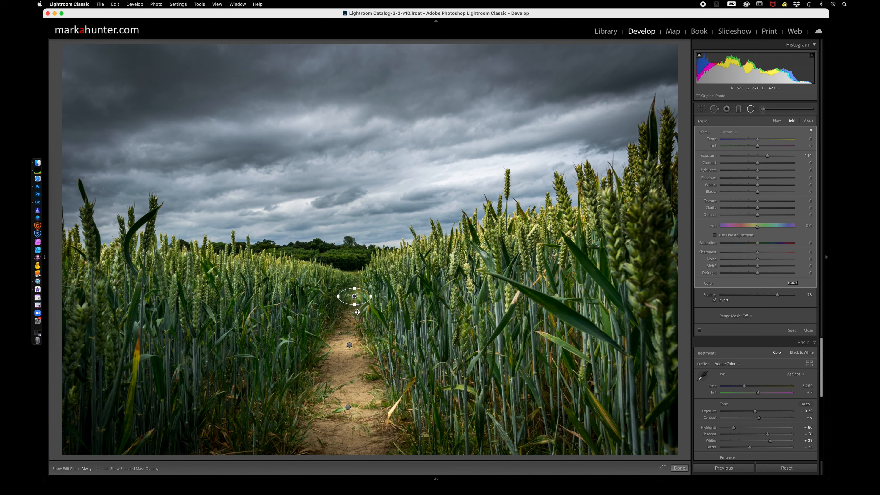
Raise the exposure of the radial filter on the nearest part of the path and close the filter tool.
drag(348, 407, 435, 435)
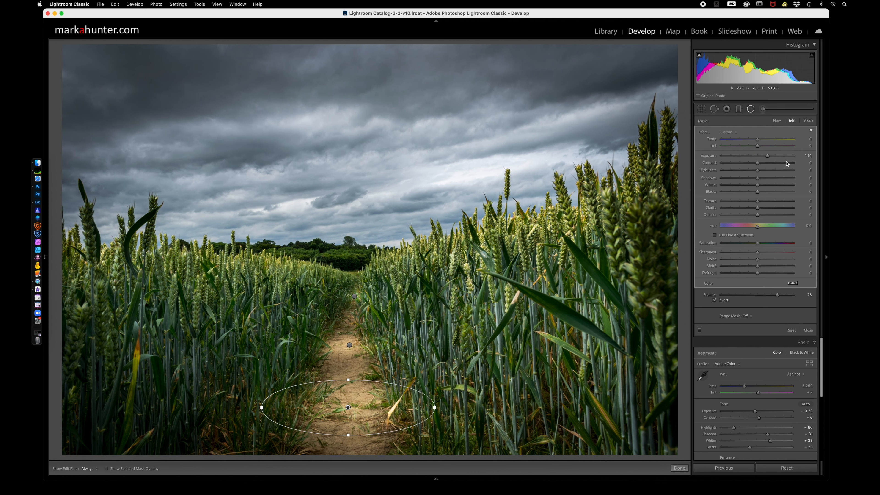
drag(769, 158, 772, 157)
click(752, 110)
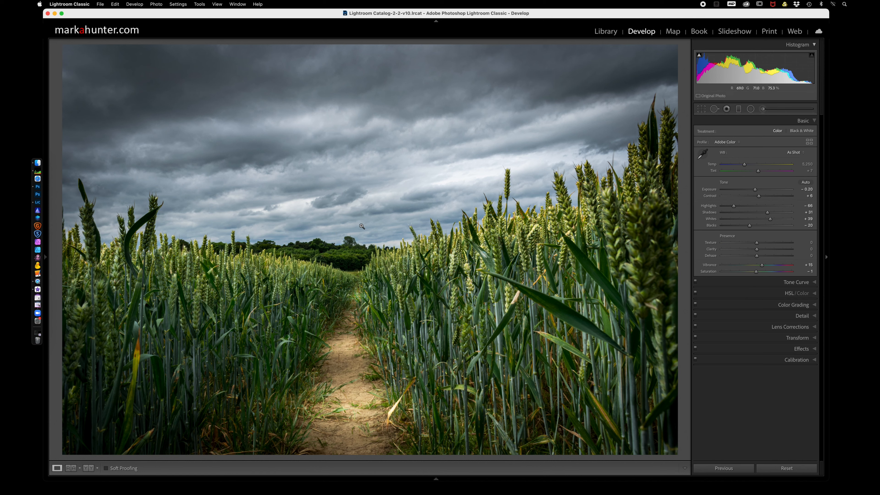
Return to the photo grid and create another virtual copy from the darkened version.
key(shift+m)
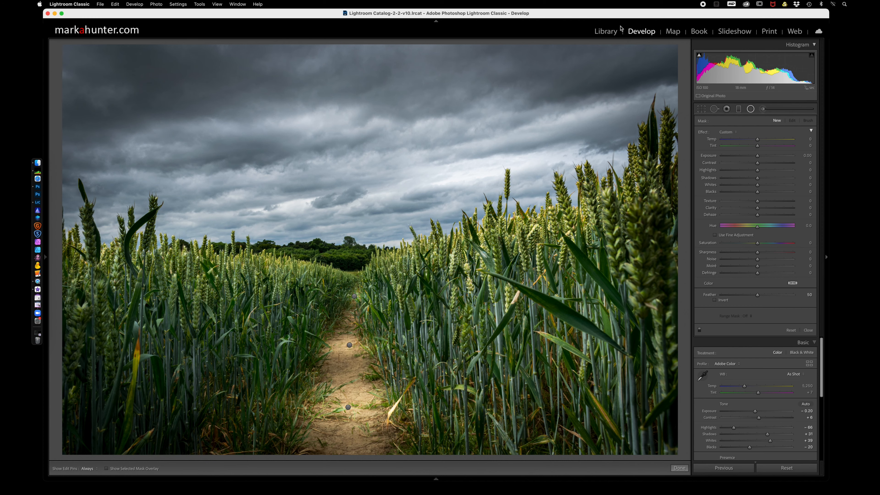
click(606, 33)
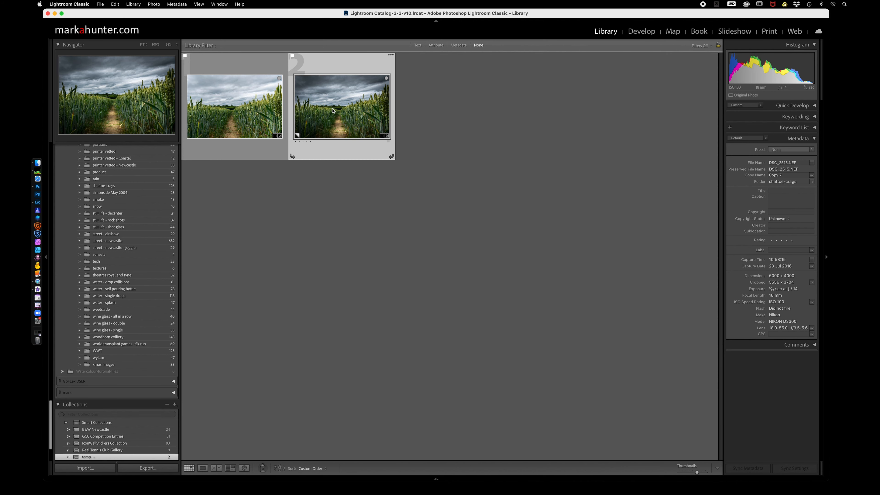
right_click(356, 110)
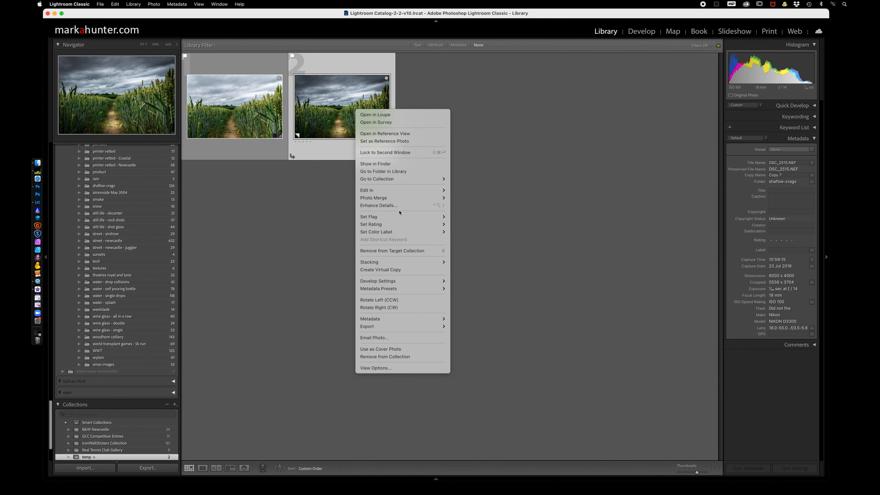
click(393, 270)
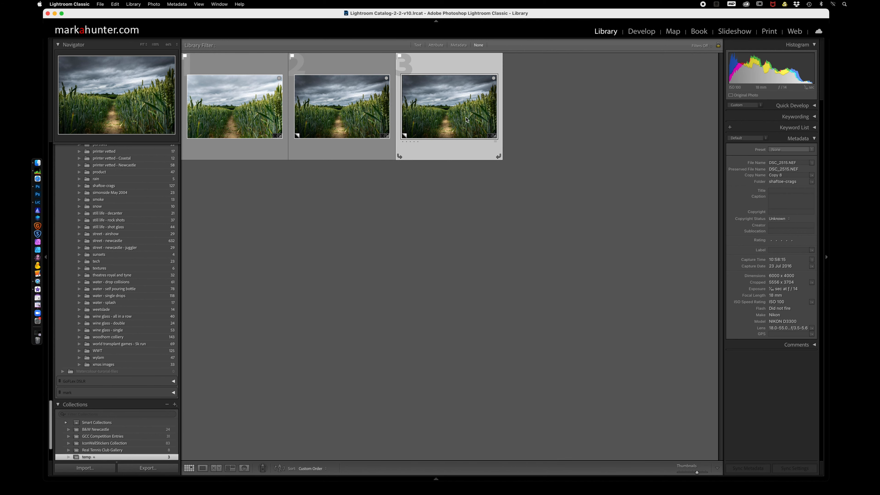
Open the third version for developing and set its treatment to Black & White, comparing it with the color treatment.
key(d)
click(801, 131)
click(778, 131)
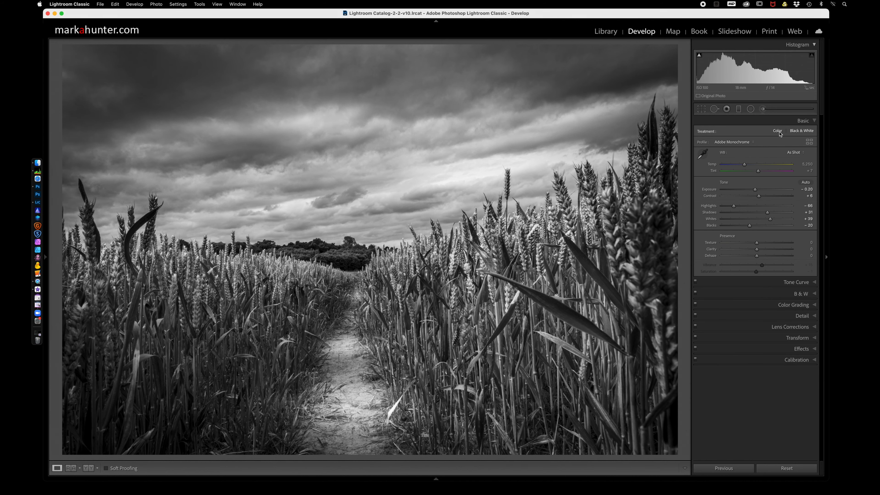
Try the B&W 04 profile on the black-and-white version, and apply B&W 03 instead with the amount set to 87.
click(809, 143)
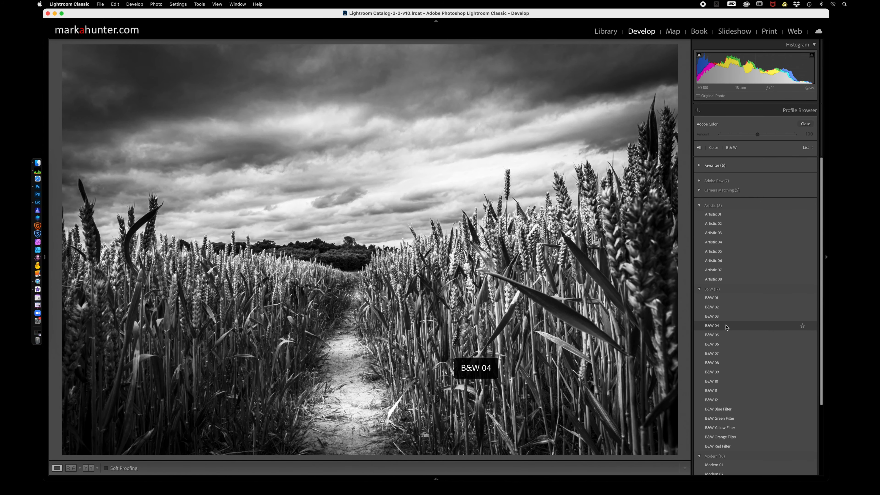
click(726, 325)
mouse_move(757, 136)
mouse_down()
mouse_move(742, 135)
mouse_move(777, 136)
mouse_move(757, 135)
mouse_up()
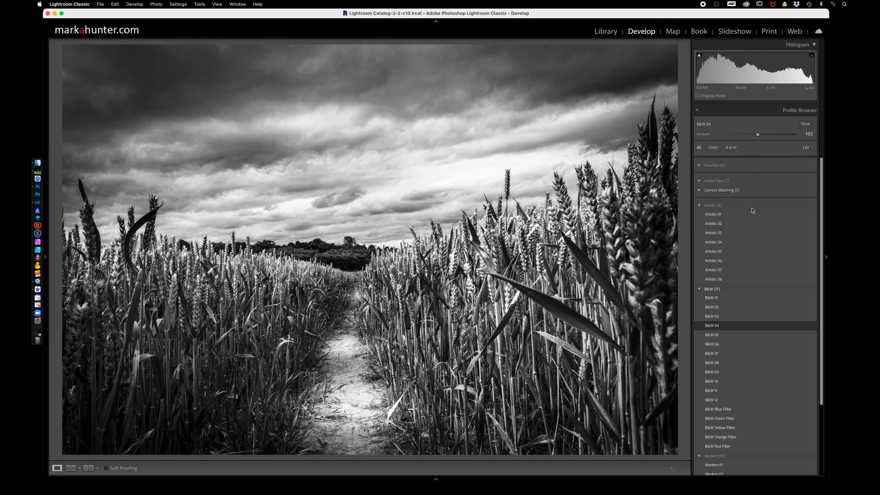
click(715, 317)
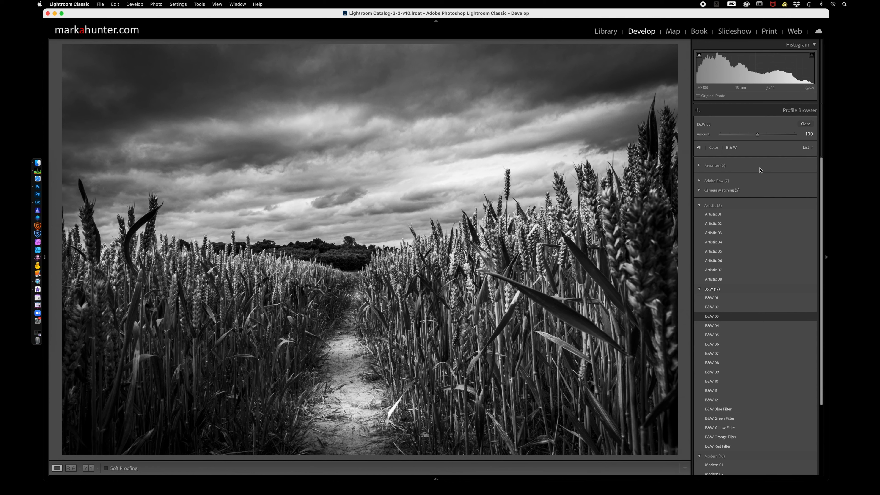
drag(758, 136, 752, 136)
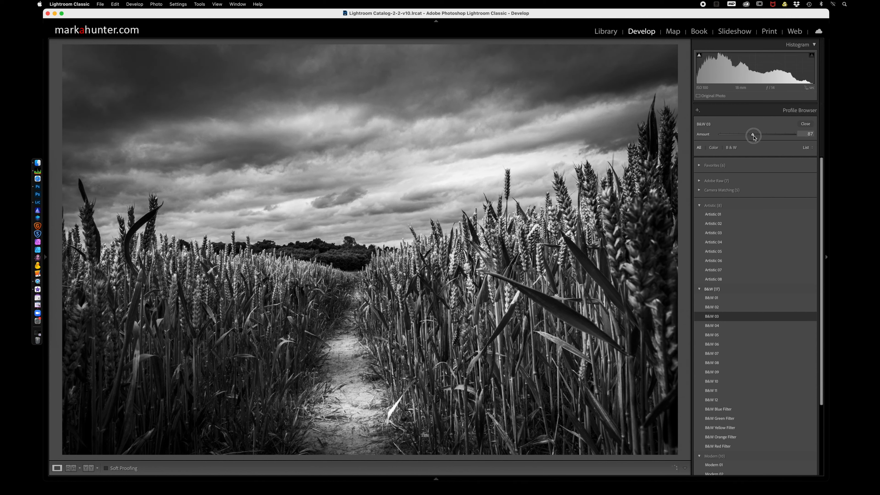
click(806, 124)
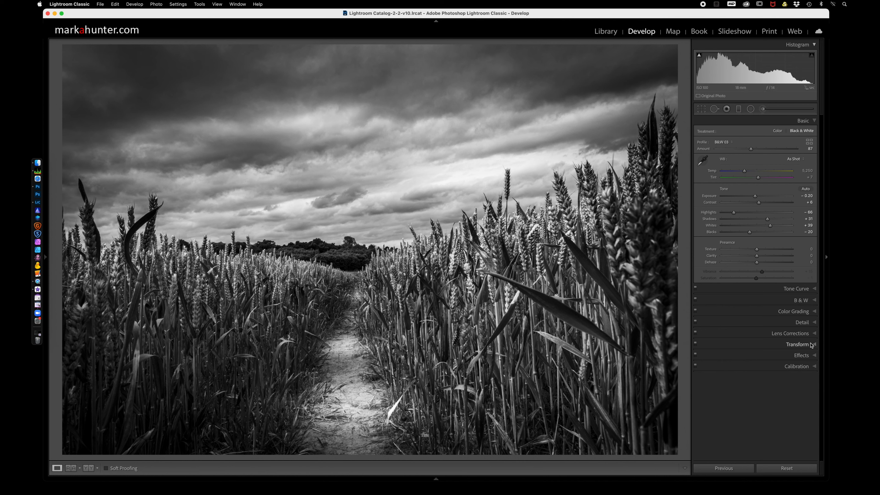
Check the sharpening settings and strengthen the post-crop vignette to an amount of -34.
click(816, 323)
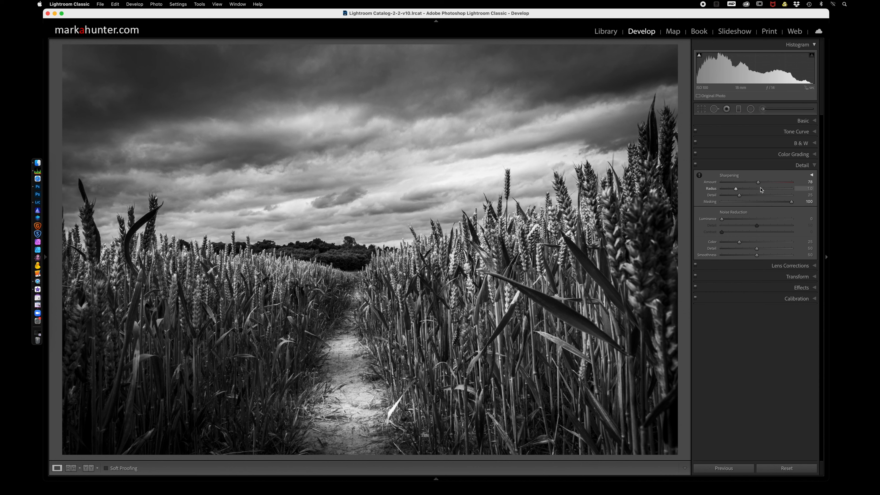
click(815, 166)
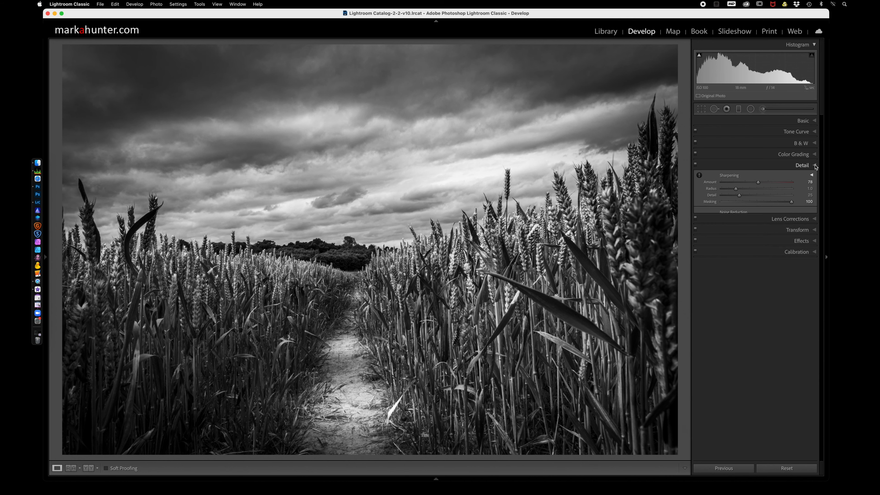
click(816, 199)
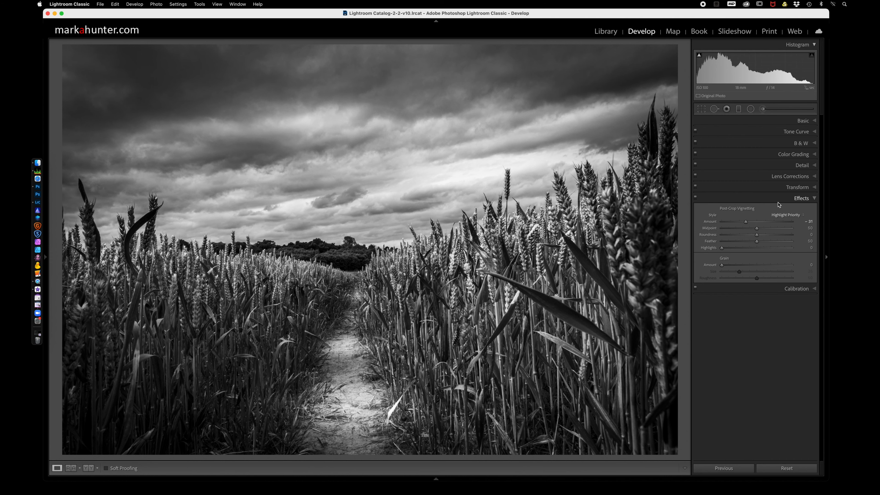
click(746, 223)
drag(746, 223, 745, 224)
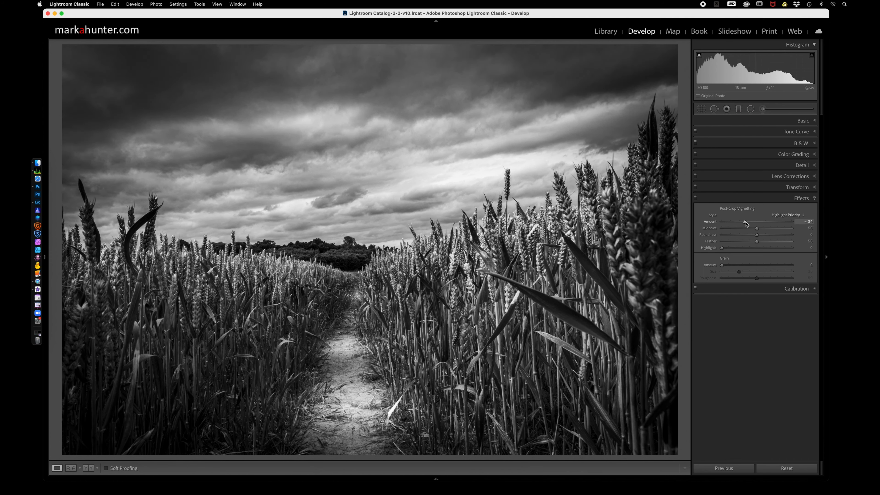
click(814, 121)
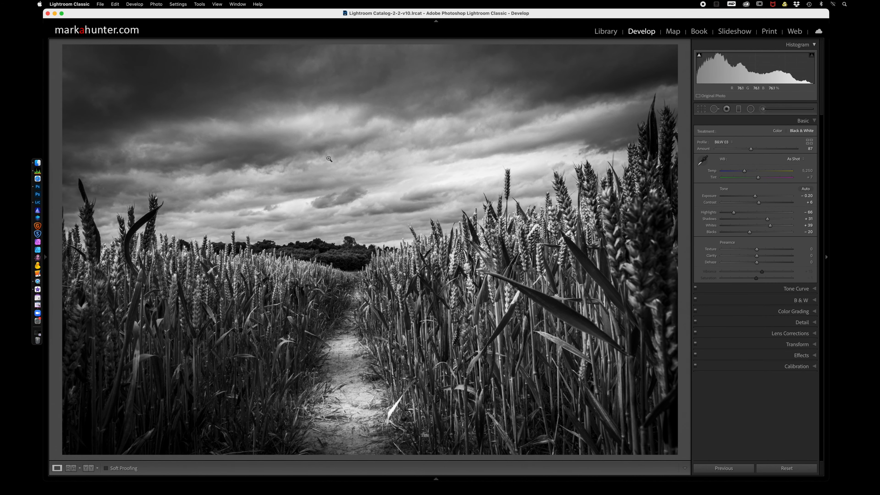
Compare the original, the dark color version and the black-and-white version one after another at full view.
key(g)
click(245, 115)
double_click(245, 114)
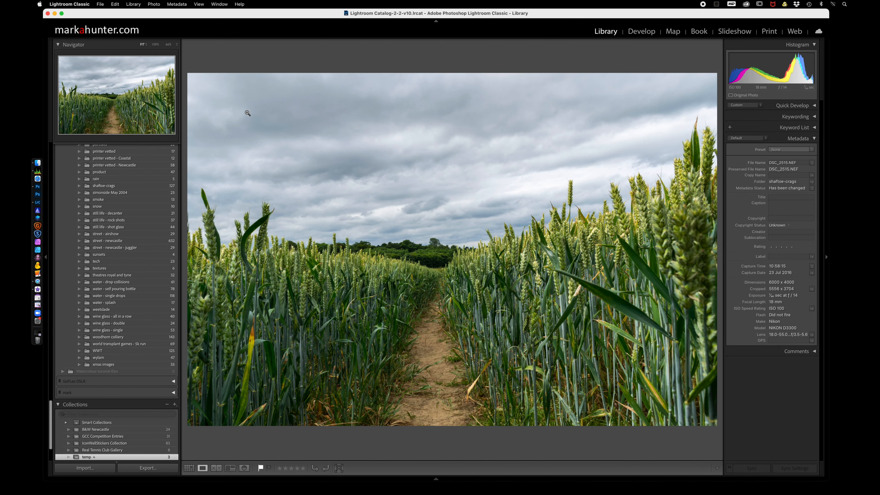
key(Right)
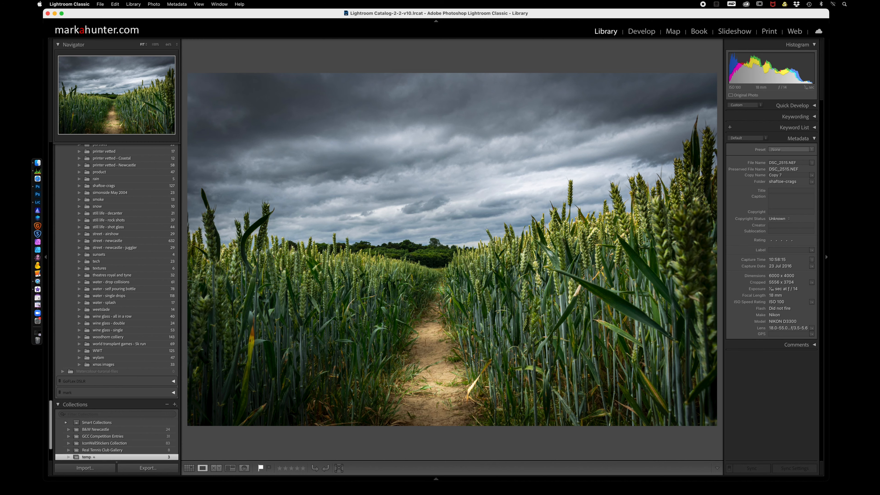
key(Right)
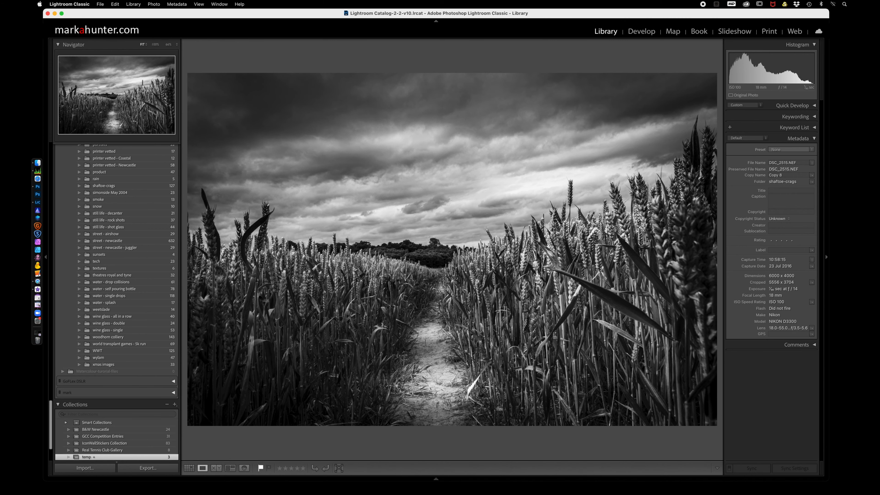
key(Left)
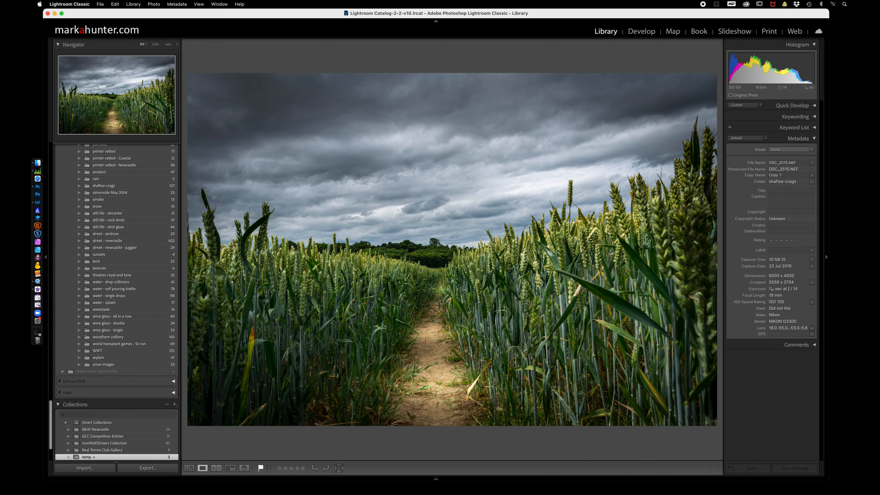
Create a virtual copy of the dark color version in the photo grid and open the new copy for developing.
key(g)
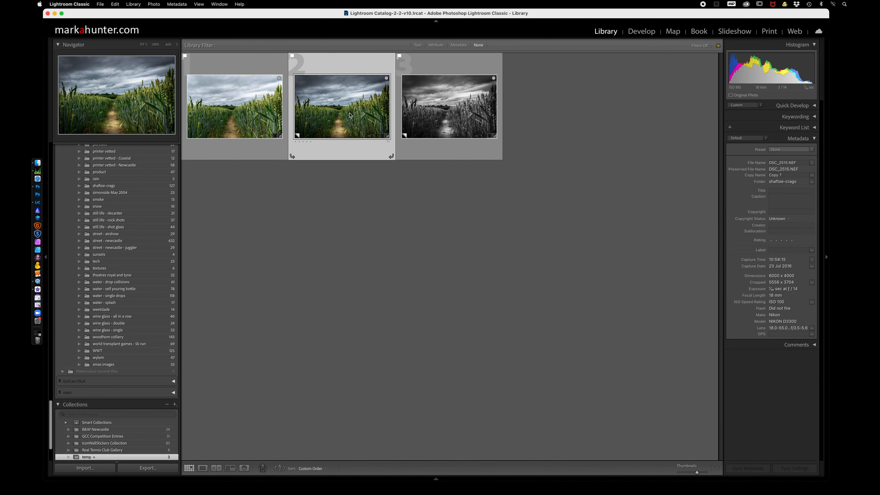
right_click(350, 115)
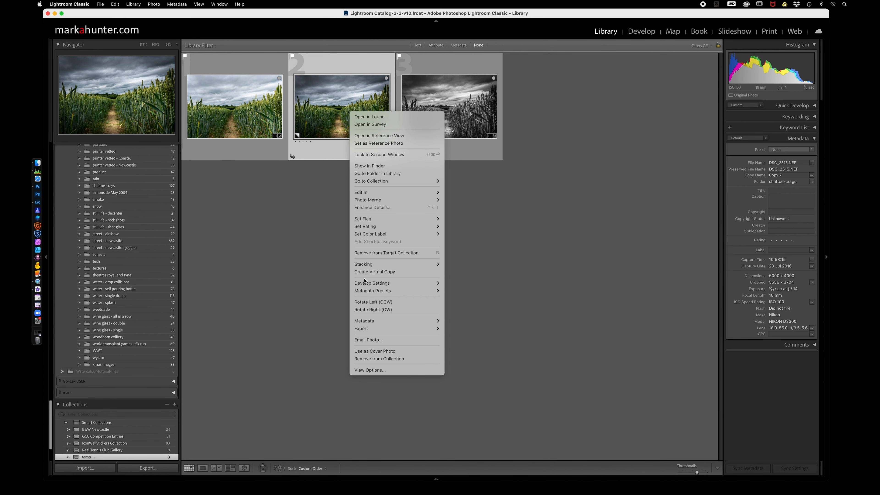
click(367, 272)
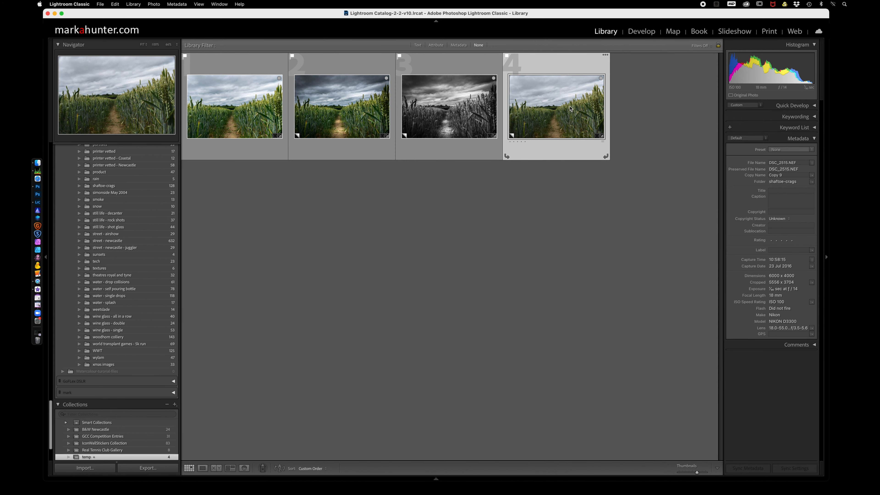
key(d)
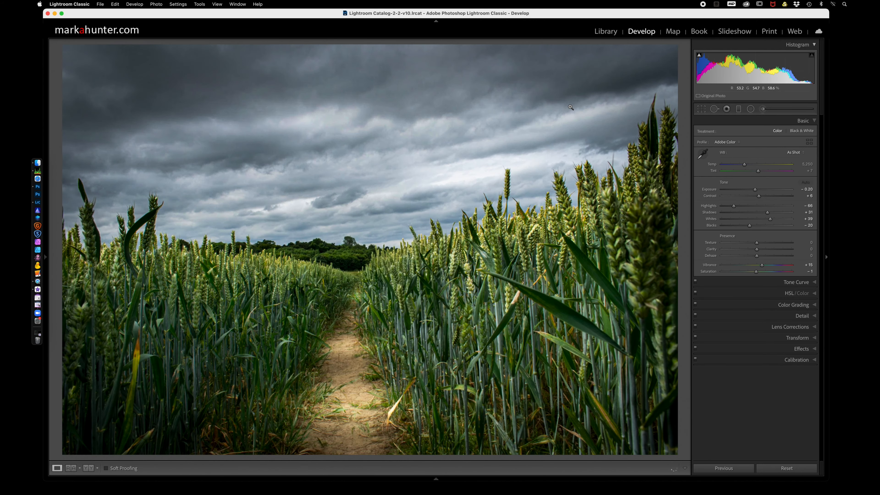
Start cropping the new copy with the aspect ratio unlocked and trim a narrow strip off the top of the sky.
click(701, 109)
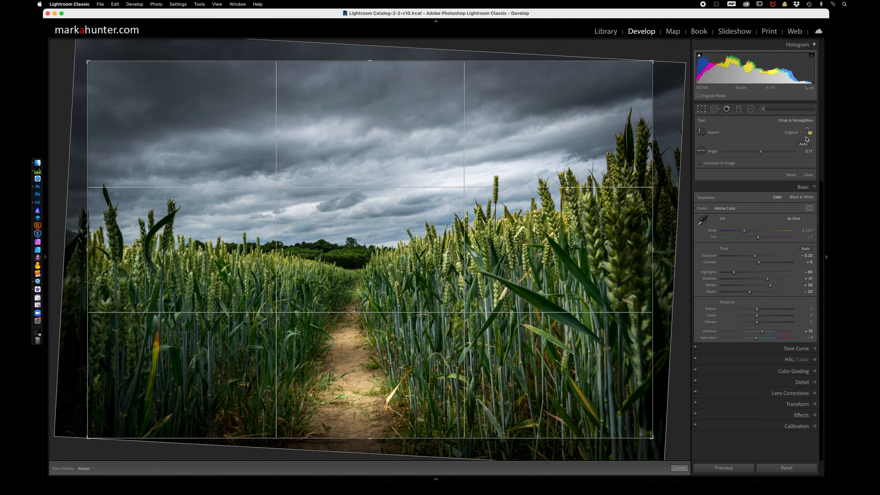
click(794, 133)
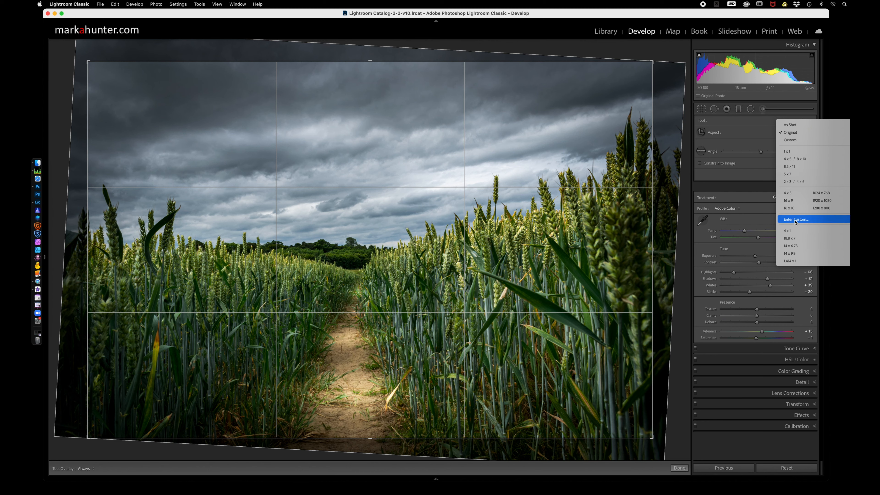
click(763, 133)
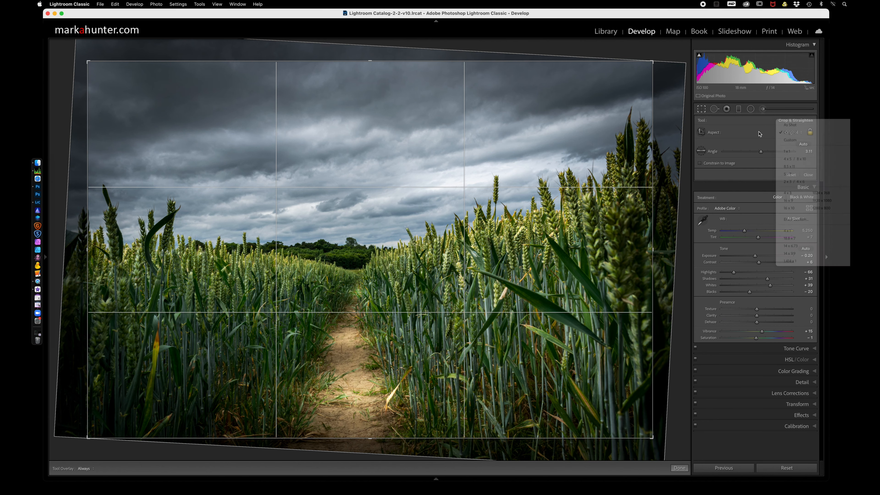
click(810, 133)
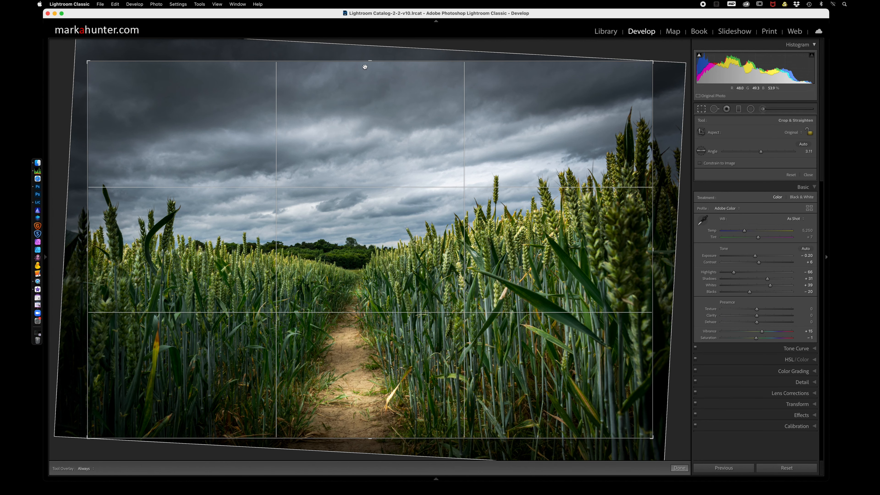
drag(367, 59, 367, 88)
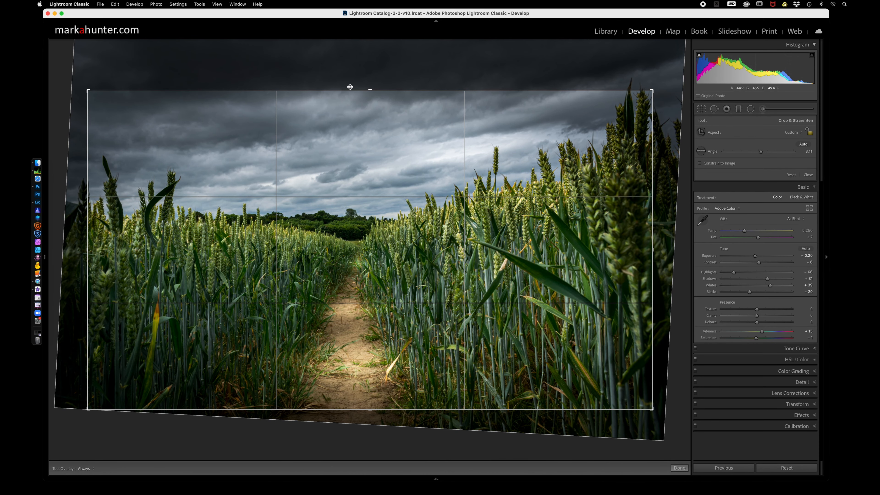
drag(370, 89, 368, 69)
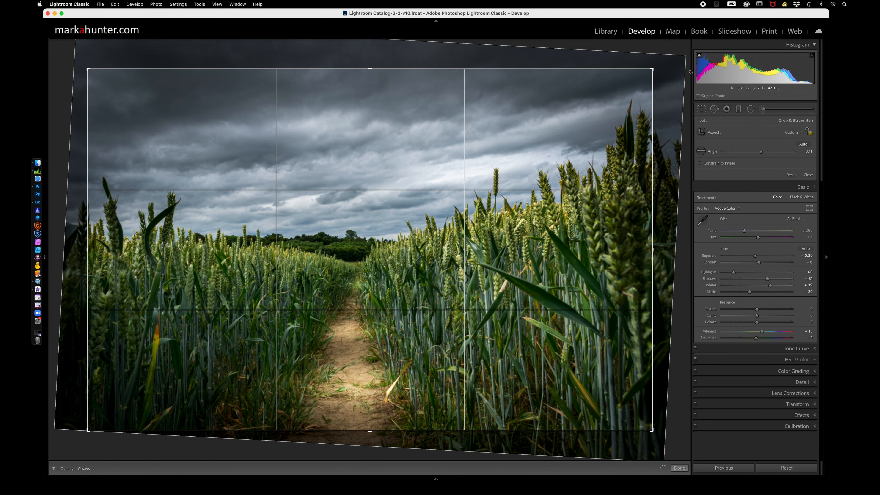
Try a 4 x 5 / 8 x 10 crop ratio with a slightly smaller frame, and undo both crop changes.
click(794, 134)
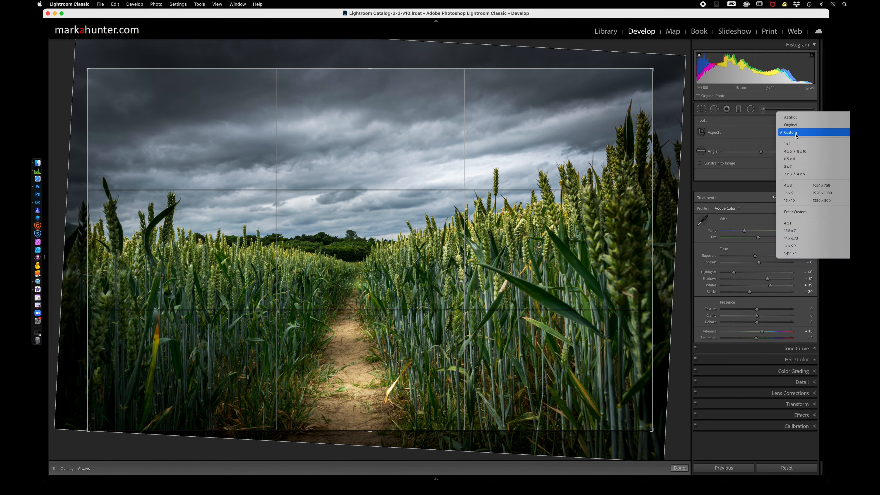
click(804, 152)
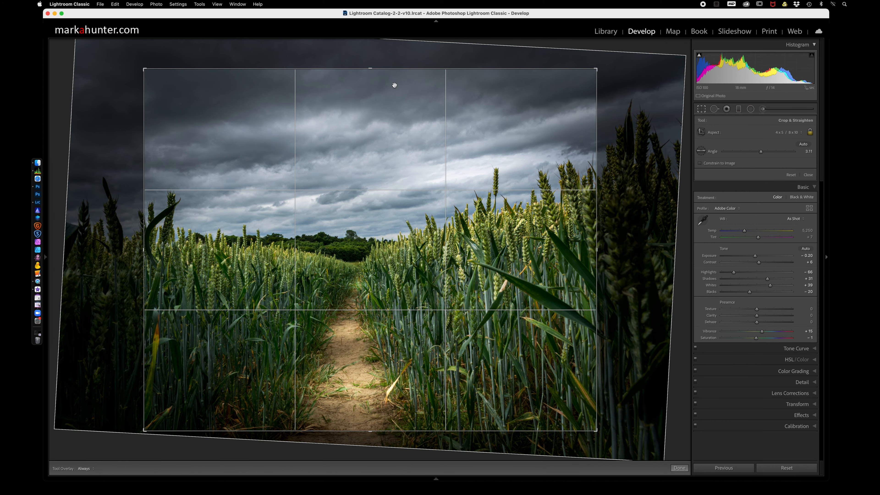
mouse_move(369, 68)
mouse_down()
mouse_move(369, 100)
mouse_move(367, 61)
mouse_move(366, 73)
mouse_up()
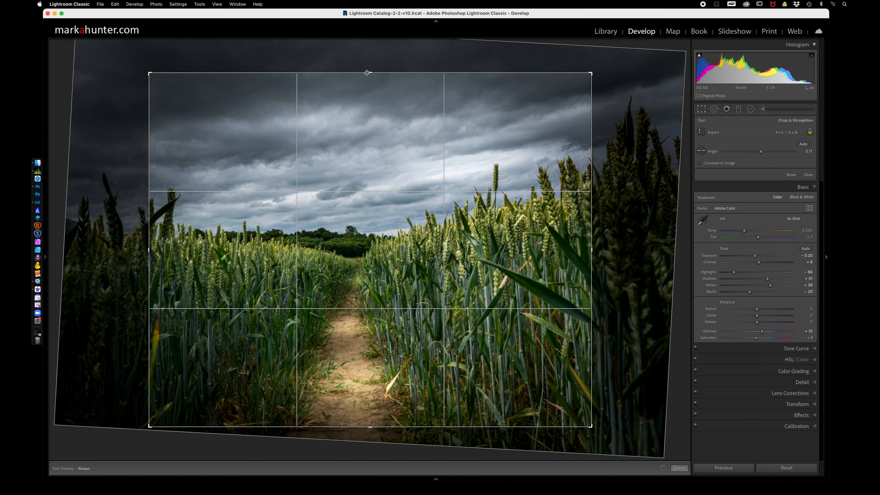
key(super+z)
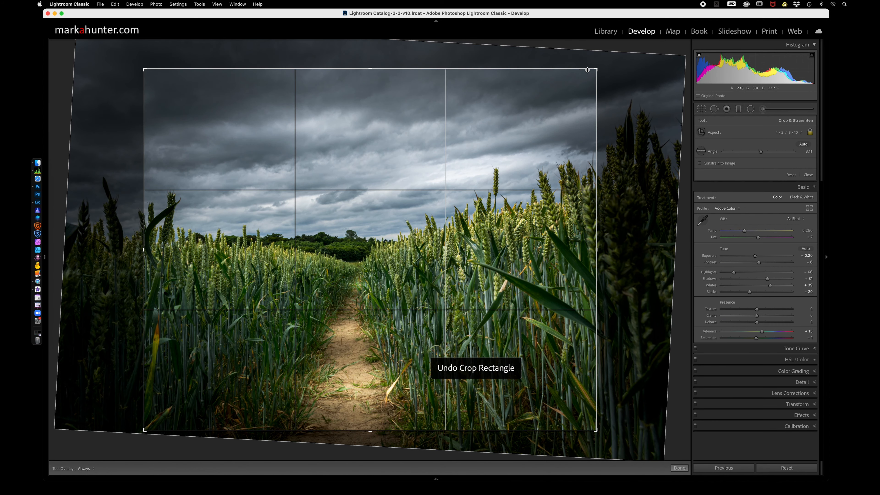
key(super+z)
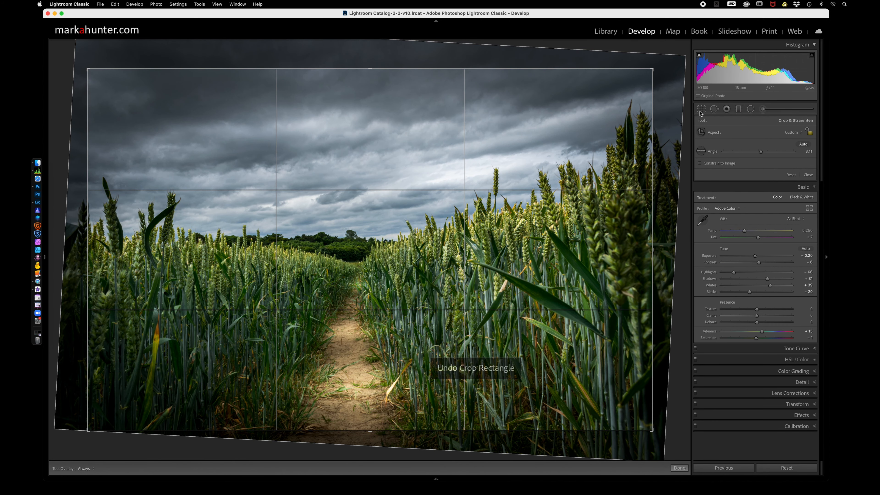
Crop the photo to a panoramic format by trimming the sky and the foreground, extend the right edge slightly, and apply the crop.
drag(368, 68, 367, 92)
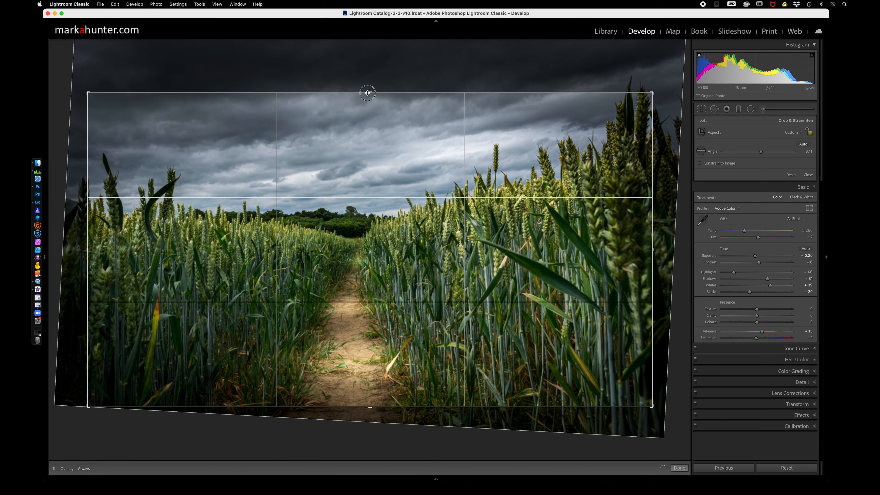
drag(369, 407, 368, 394)
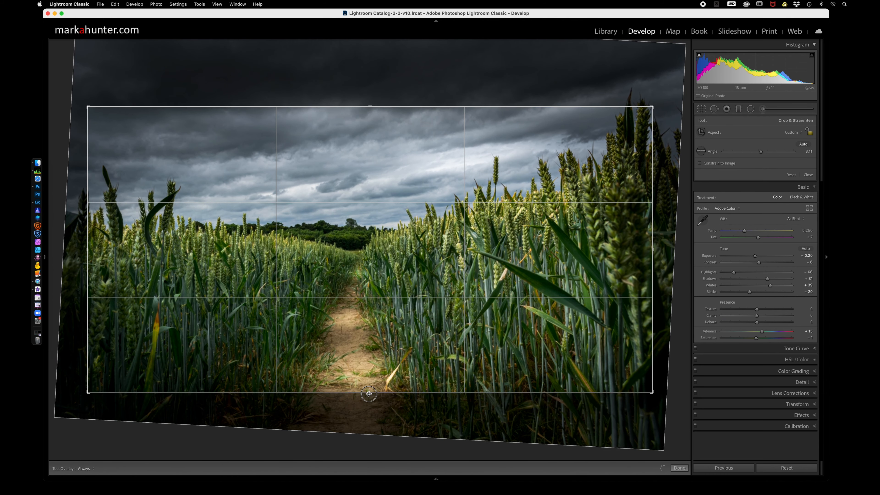
drag(653, 248, 657, 249)
click(701, 110)
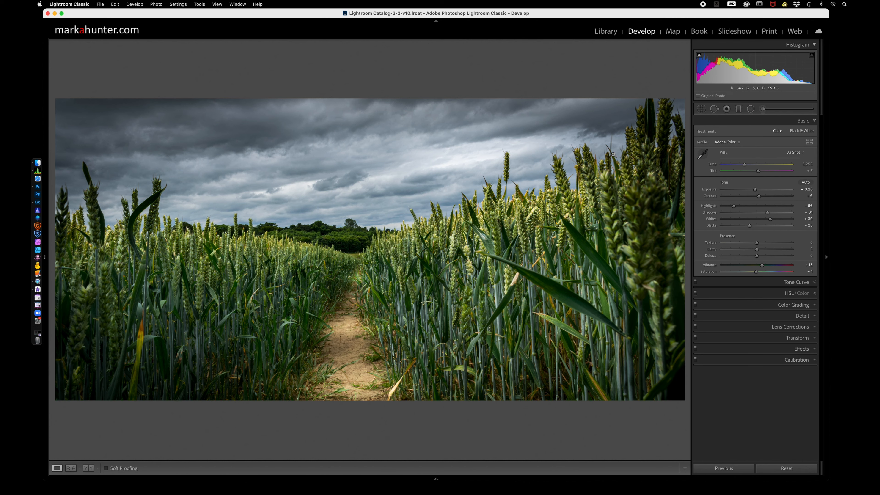
Duplicate the existing graduated filter over the sky to double its darkening and contrast effect.
click(739, 109)
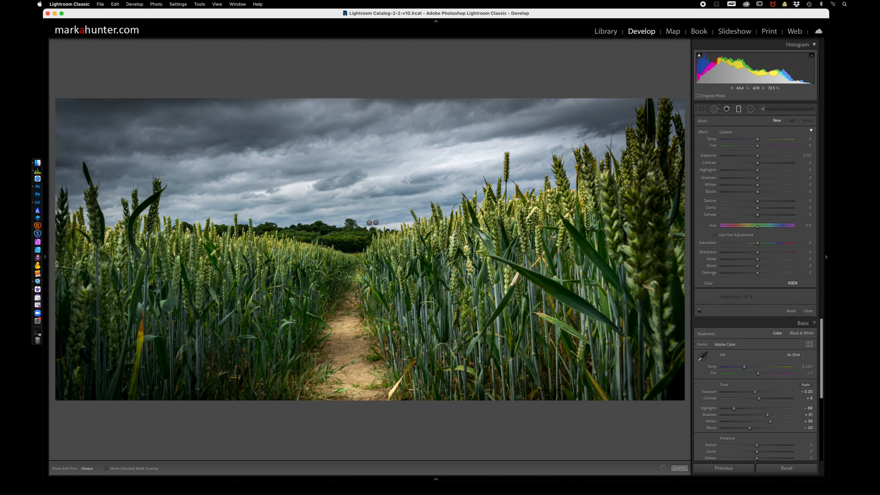
click(369, 224)
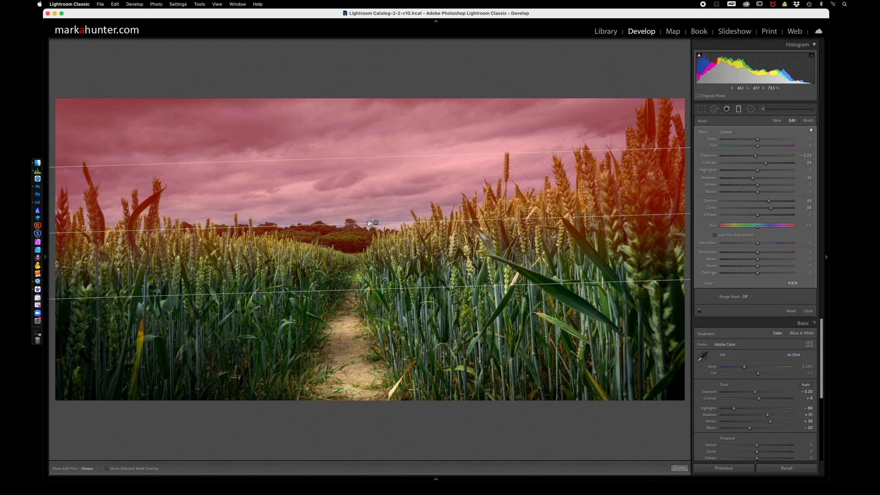
right_click(369, 223)
click(381, 227)
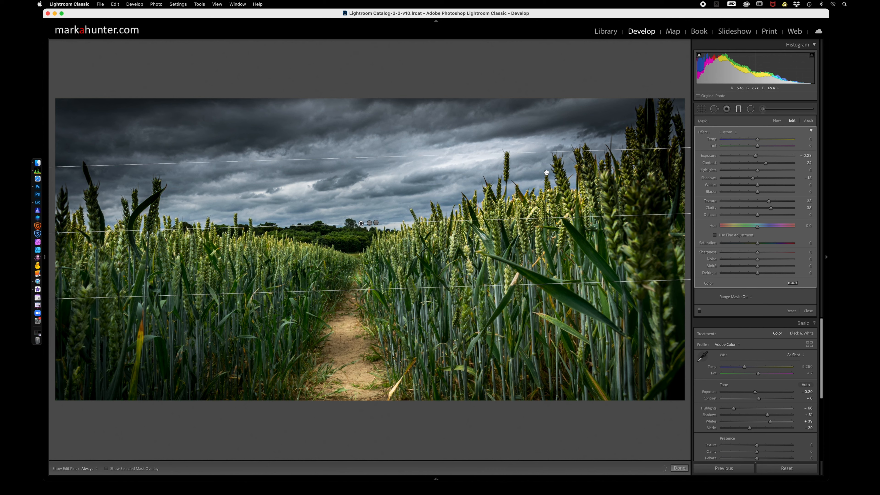
Finish the graduated filter on the panoramic copy and create another virtual copy from the moody dark color version.
click(739, 110)
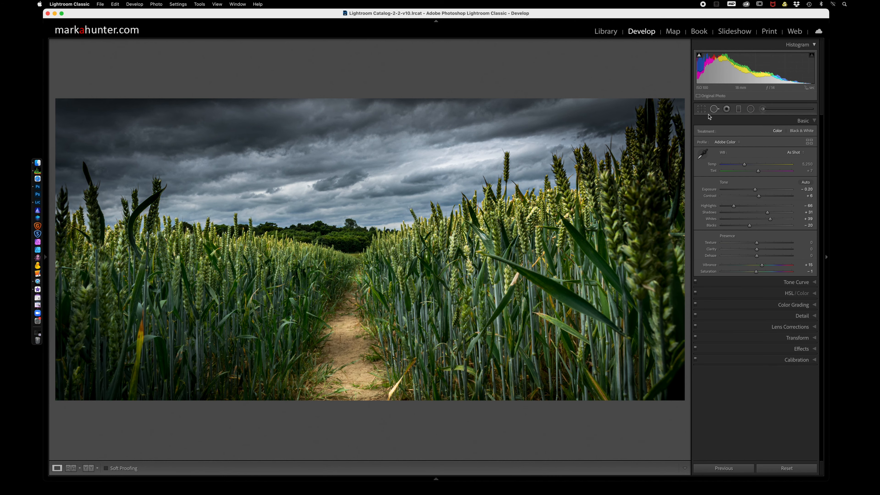
key(g)
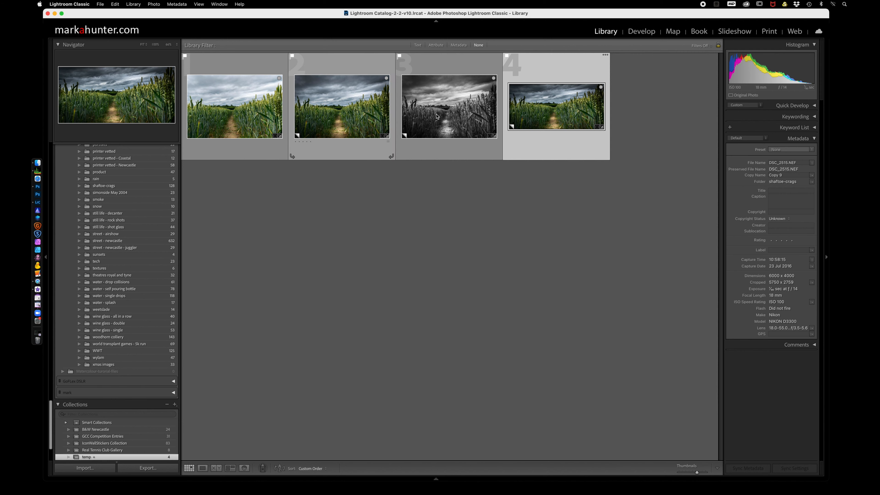
click(353, 118)
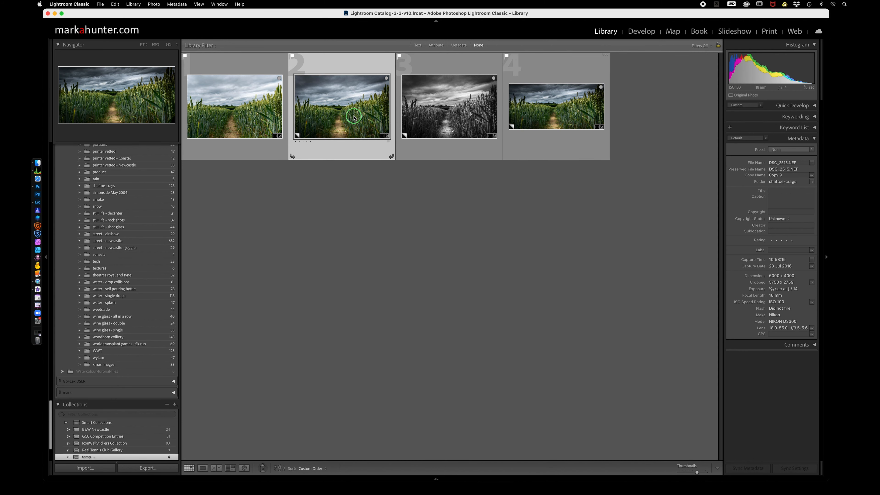
right_click(354, 118)
mouse_move(405, 221)
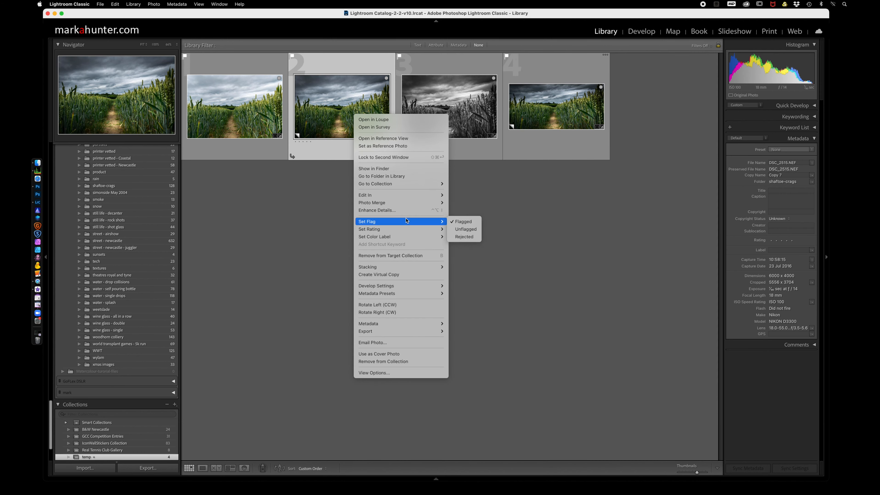
click(405, 274)
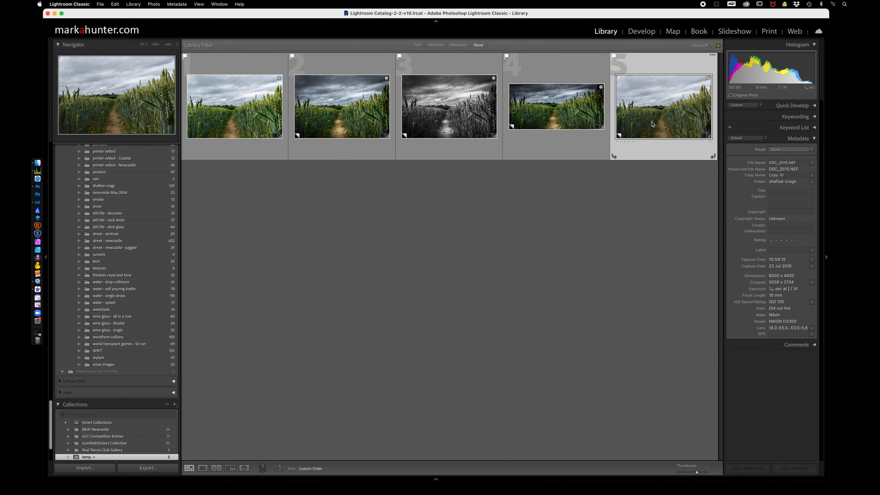
Crop the new copy to an upright portrait format centered on the path, trimming both sides and the sky, and apply the crop.
key(d)
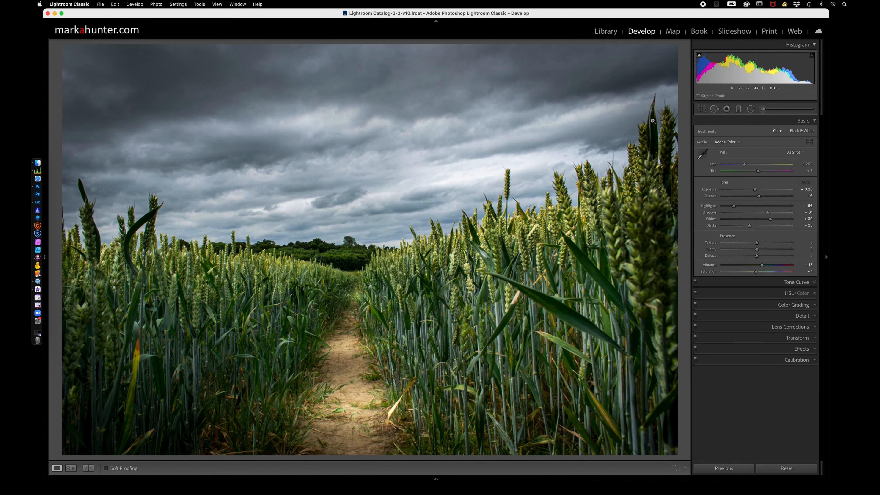
click(701, 109)
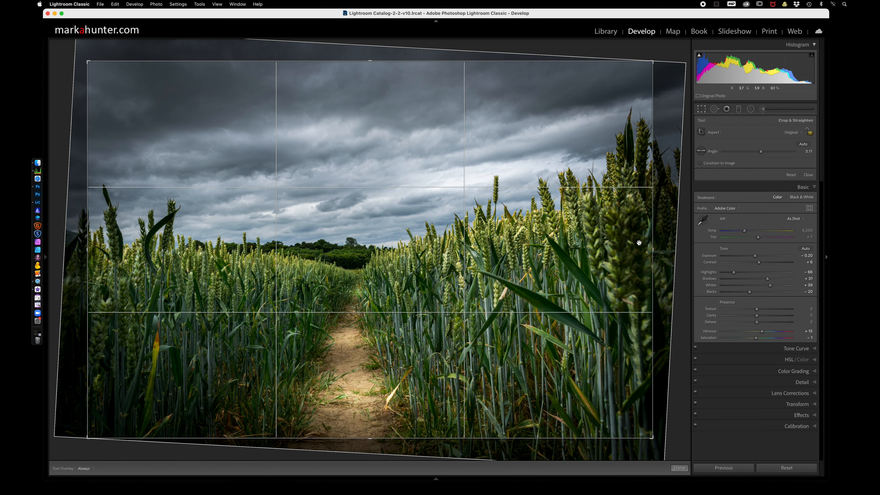
drag(654, 252, 567, 265)
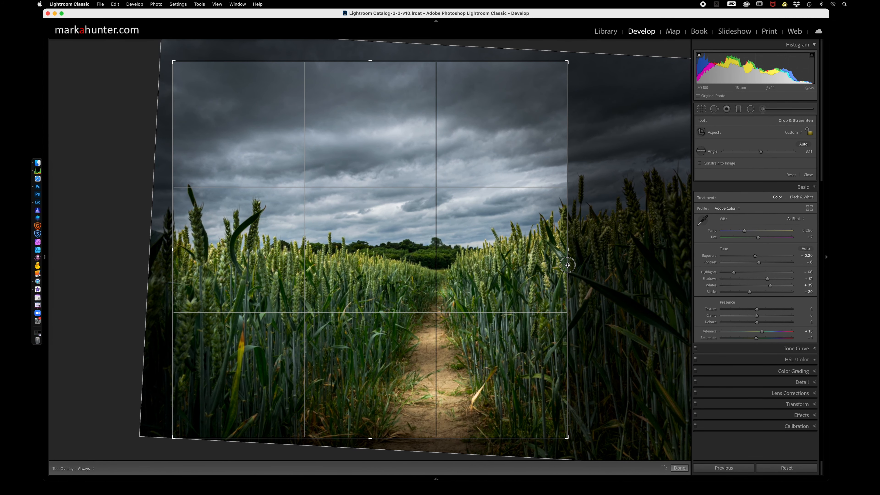
drag(173, 249, 245, 256)
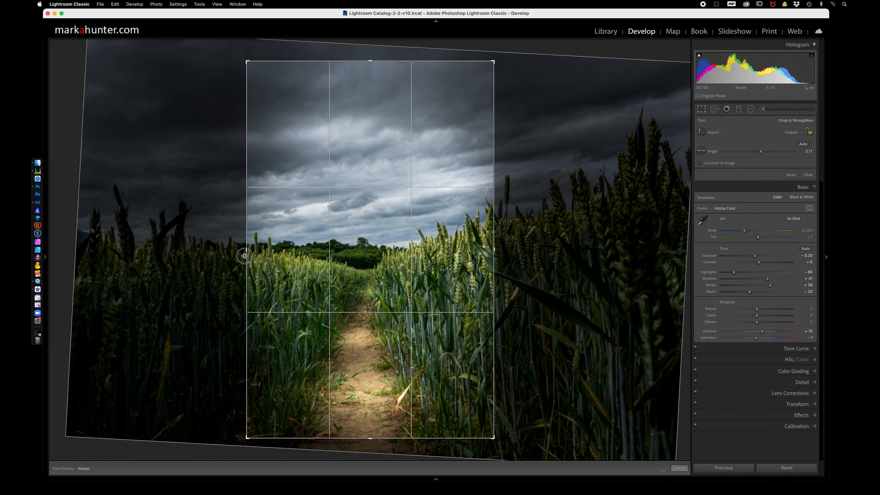
drag(369, 62, 368, 80)
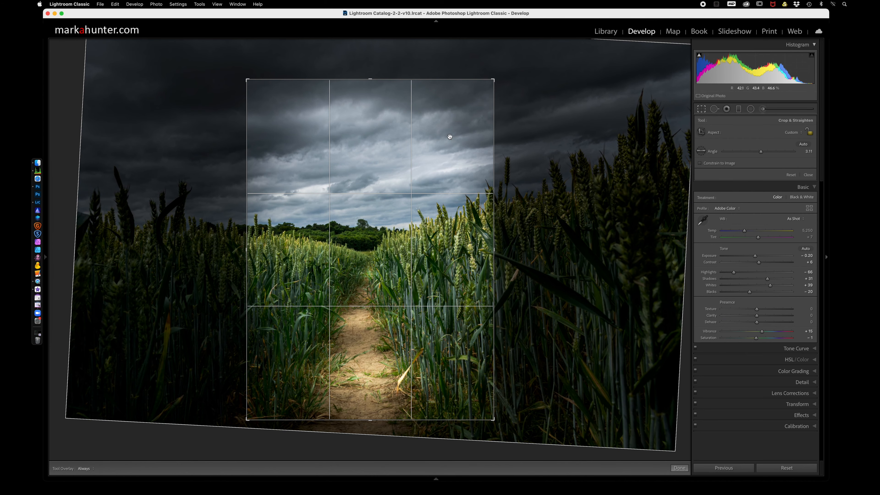
drag(494, 253, 486, 252)
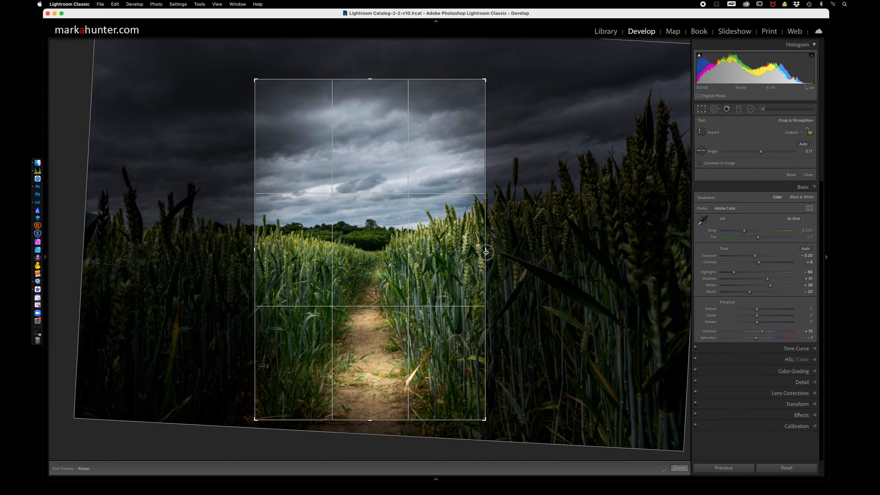
drag(254, 253, 259, 251)
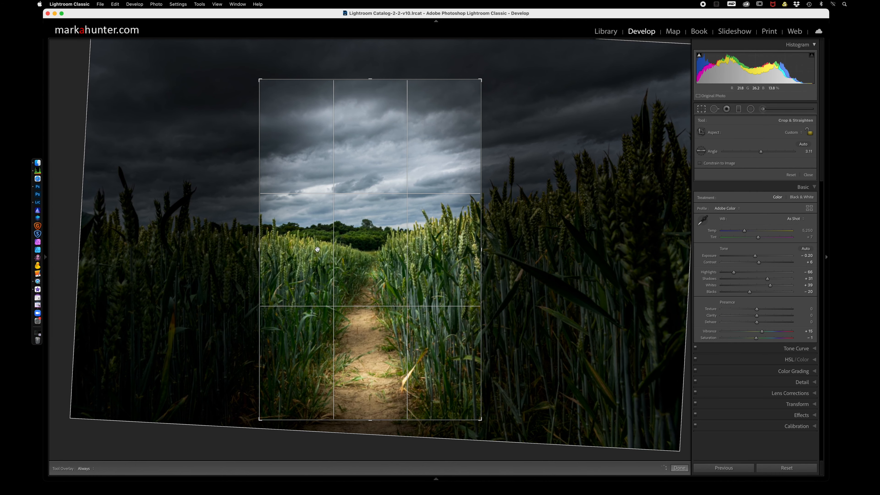
click(703, 110)
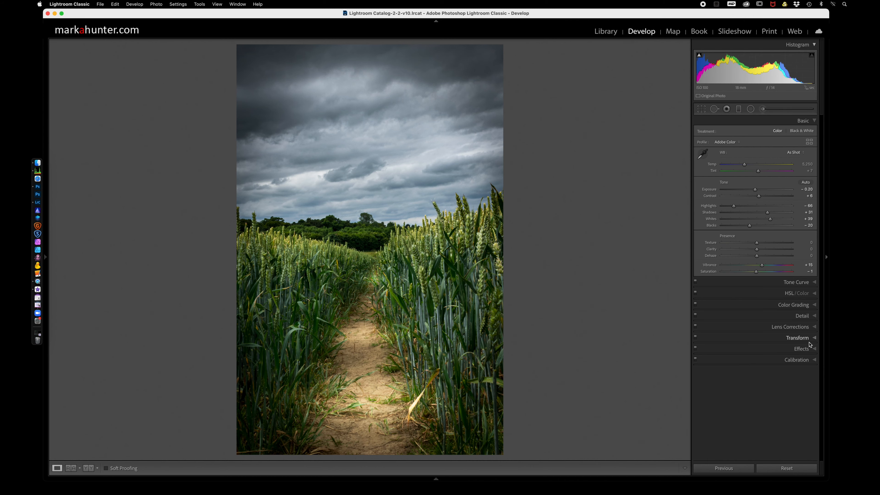
Darken the portrait copy's edges with a post-crop vignette amount of -22, then show the basic adjustments again.
click(814, 349)
click(750, 222)
drag(750, 222, 749, 222)
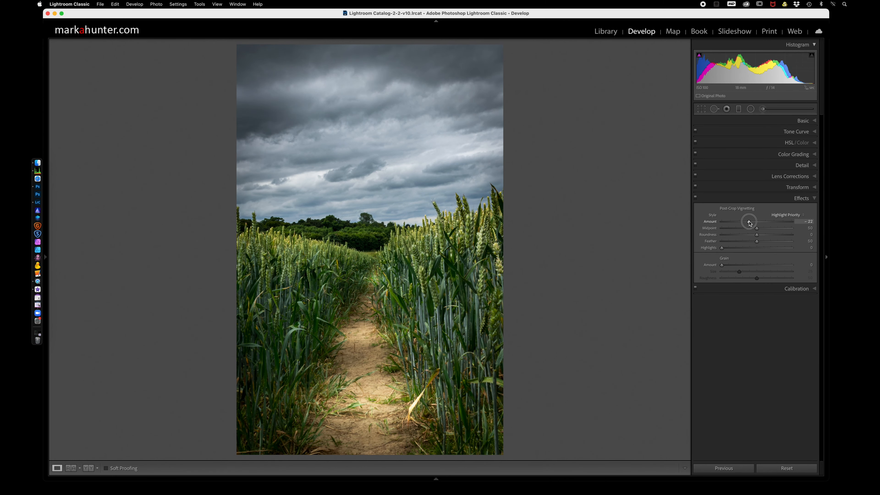
click(814, 120)
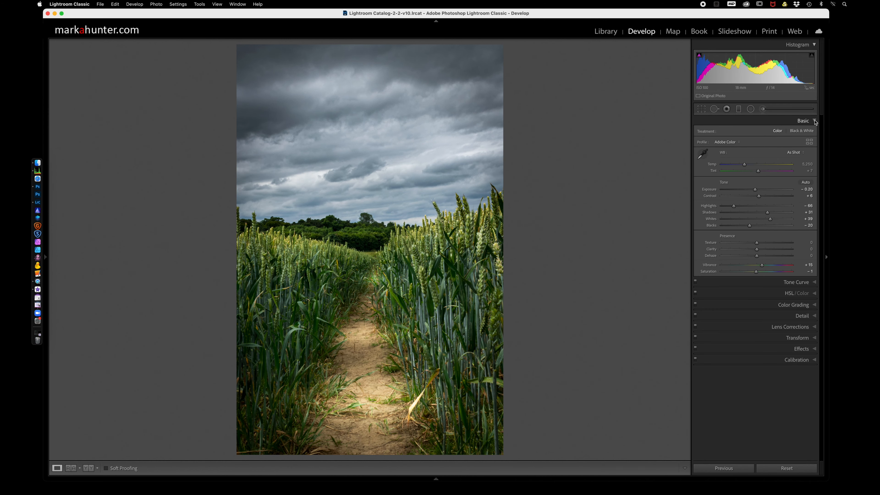
Return to the photo grid, create a virtual copy of the black-and-white version and select that copy.
click(606, 34)
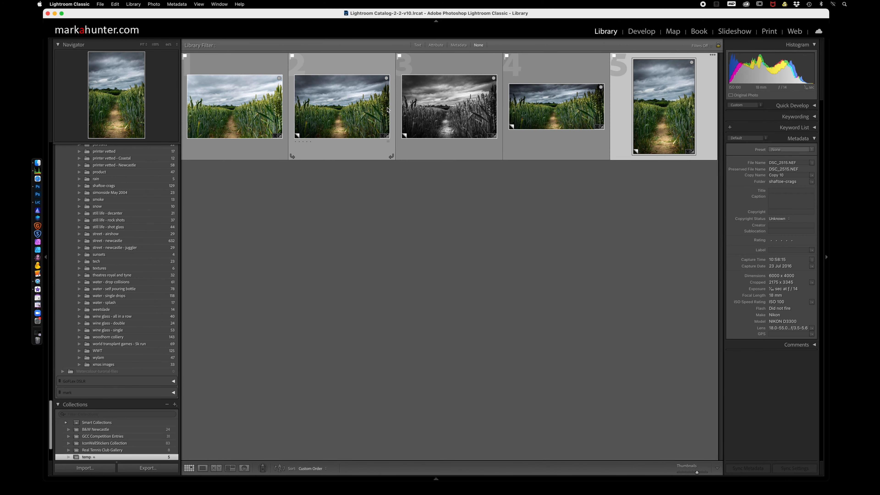
click(433, 110)
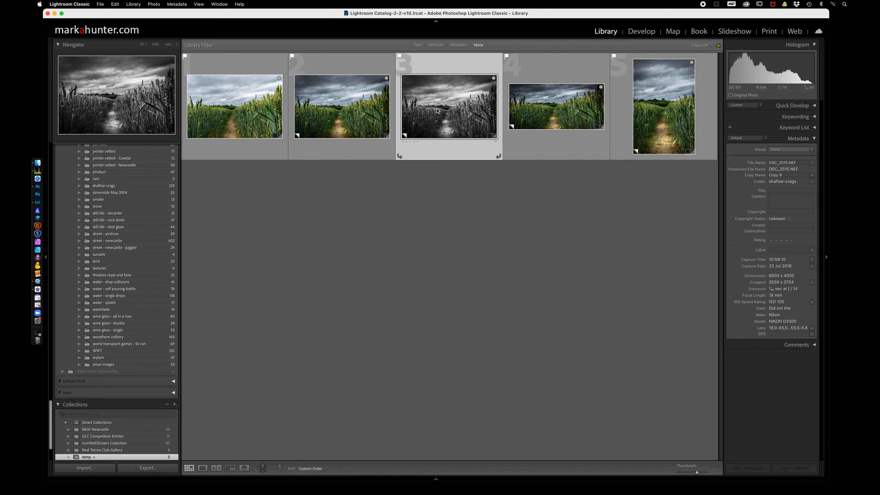
right_click(437, 111)
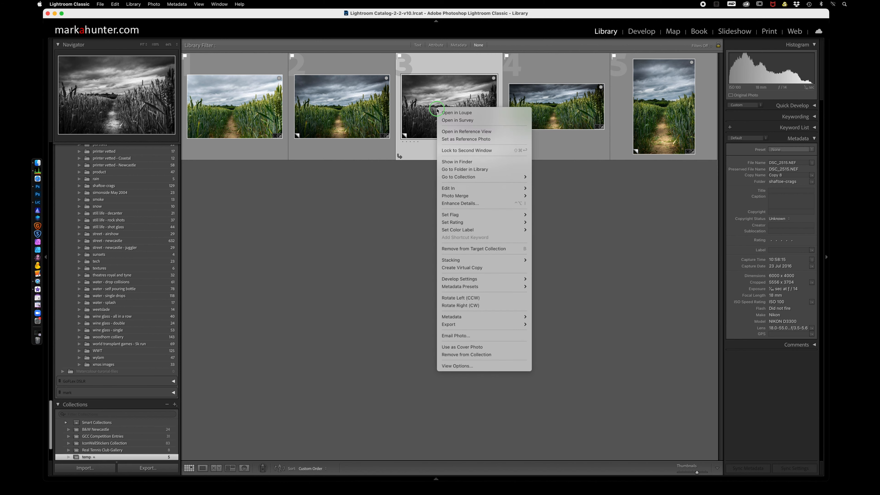
click(482, 268)
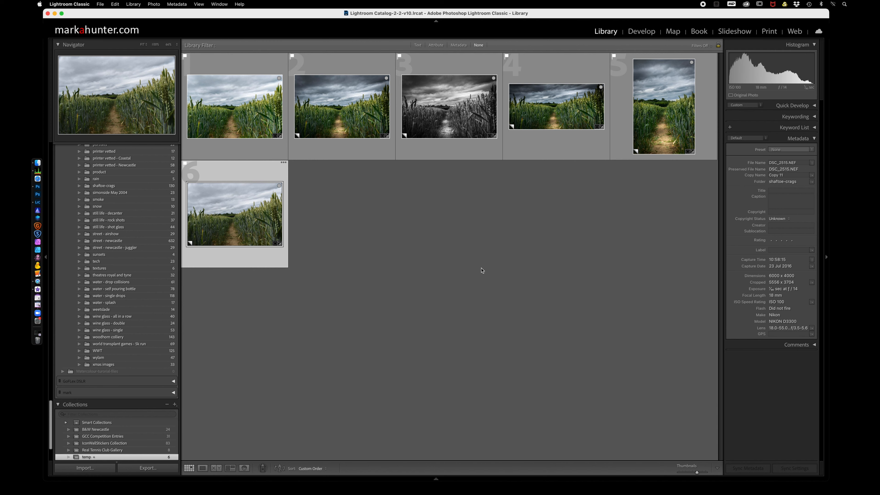
right_click(249, 227)
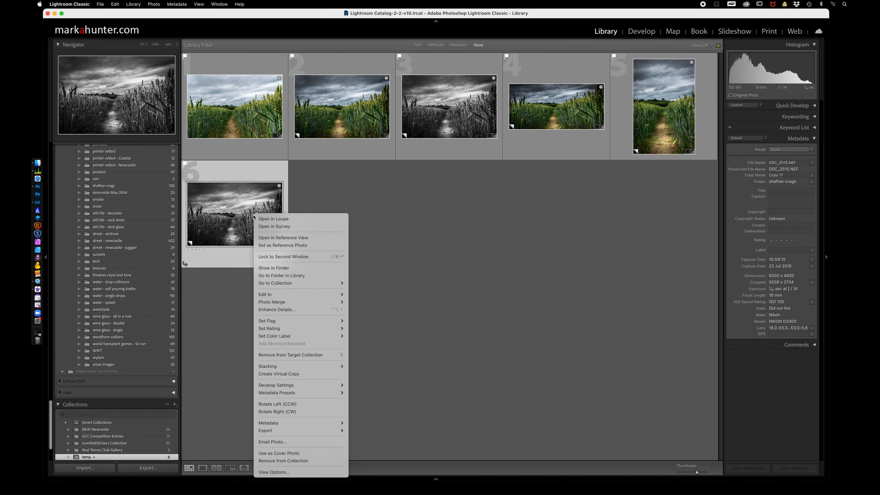
click(232, 215)
Open the copy for developing and set up an adjustment brush with size 2.2, feather 0, density 100 and exposure 4.00.
key(d)
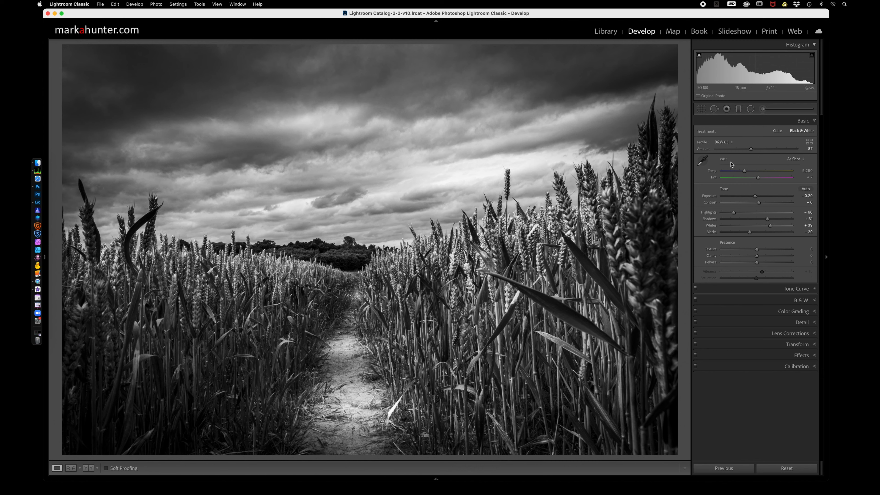
click(763, 110)
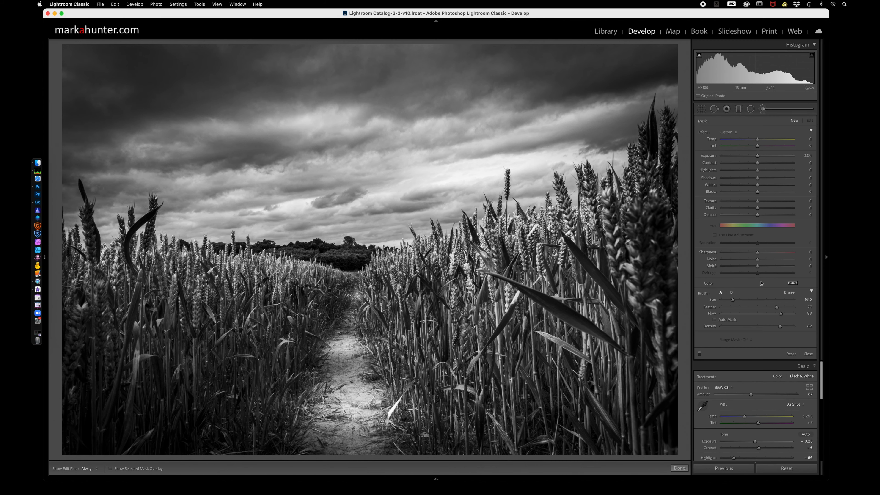
drag(779, 307, 721, 308)
drag(780, 326, 808, 327)
drag(733, 301, 722, 302)
drag(757, 156, 831, 165)
Paint a white border of straight brush strokes along all four edges of the black-and-white photo.
click(65, 47)
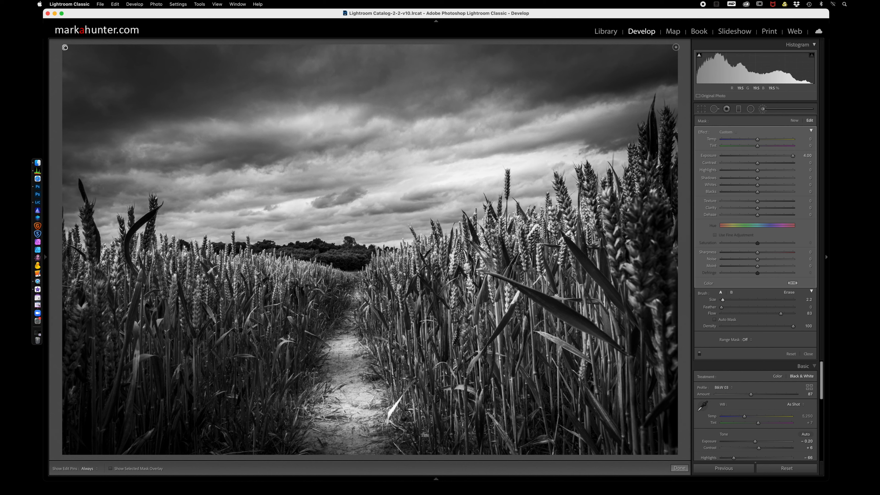
shift+click(675, 47)
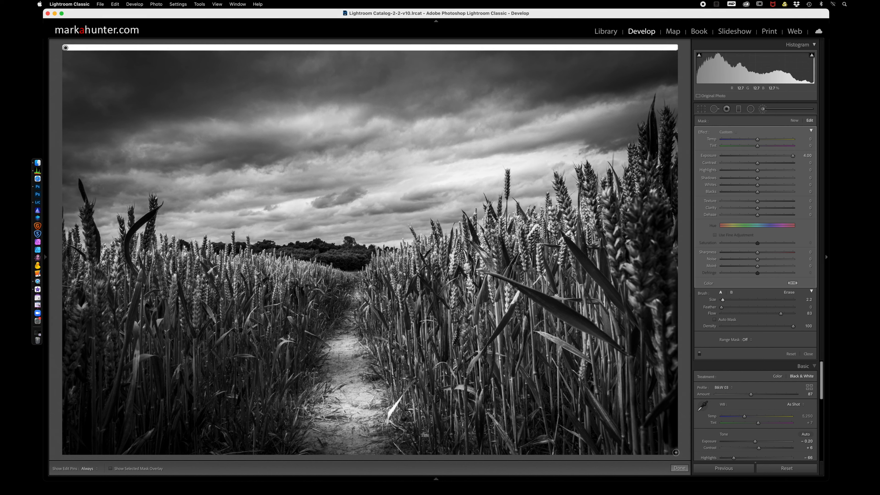
shift+click(676, 452)
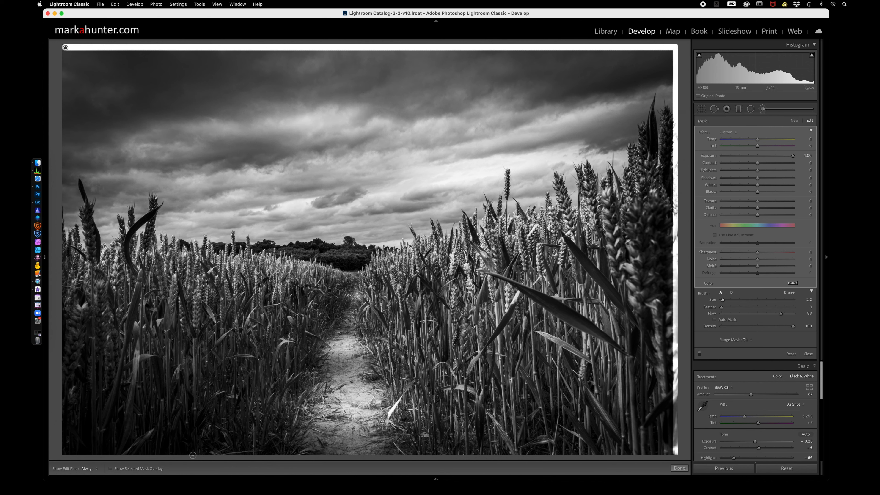
shift+click(65, 452)
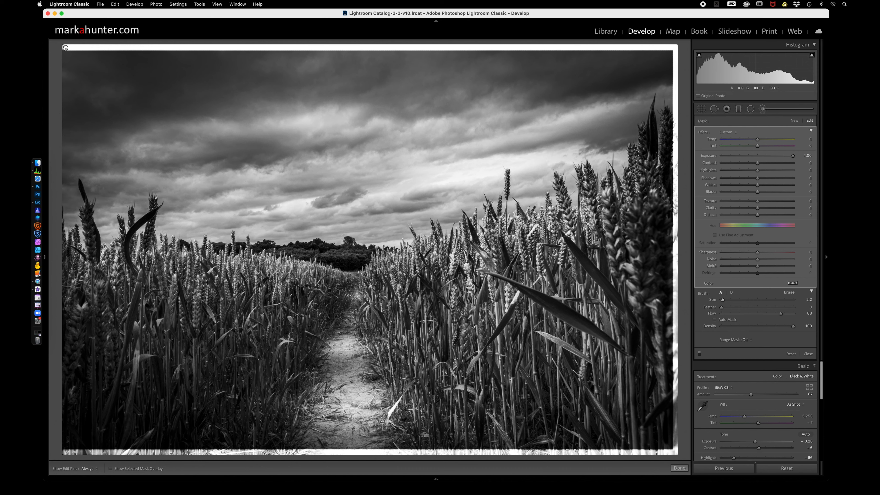
shift+click(65, 52)
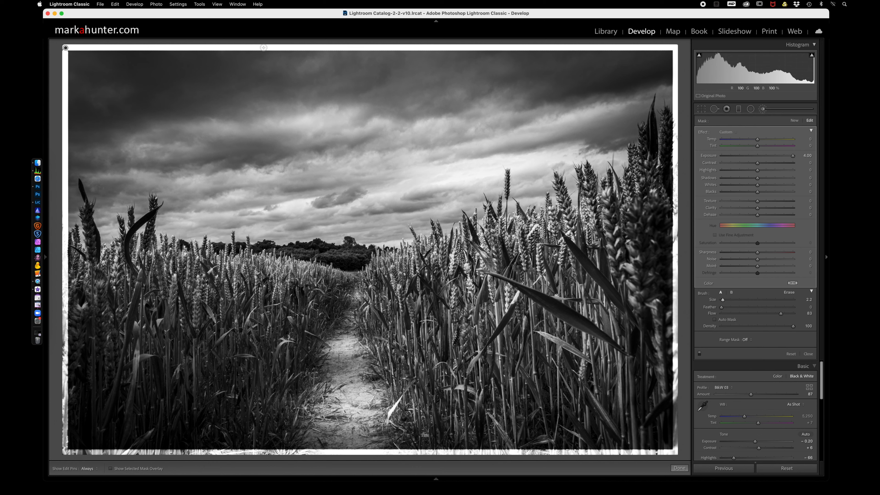
Paint two straight vertical white brush lines from top to bottom to divide the photo into three panels.
key(h)
mouse_move(263, 48)
mouse_down()
mouse_move(271, 182)
mouse_move(253, 403)
mouse_move(265, 461)
mouse_up()
key(h)
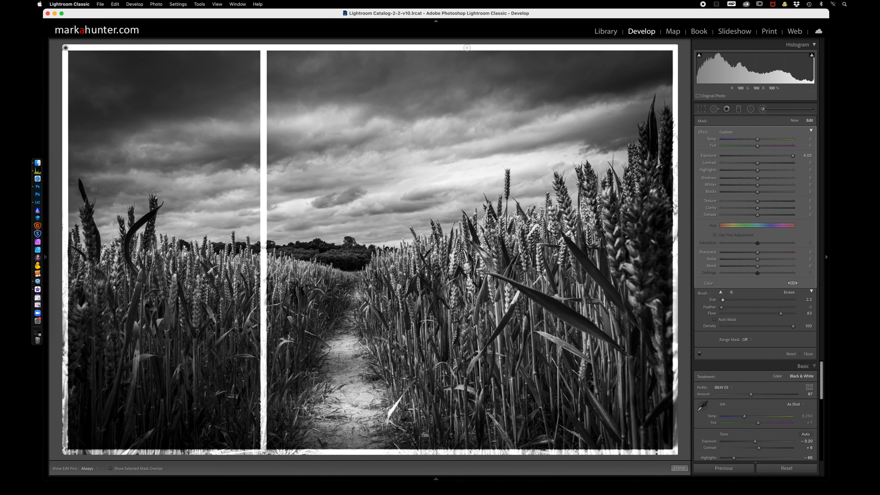
key(h)
mouse_move(466, 48)
mouse_down()
mouse_move(446, 393)
mouse_move(468, 455)
mouse_up()
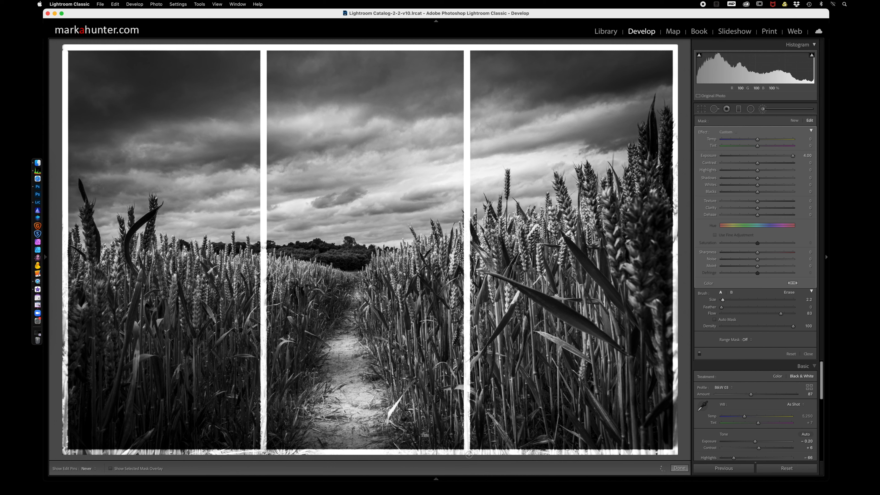
key(h)
Raise the brush adjustment's highlights and whites to 100 each and duplicate it to turn the frame lines solid white.
drag(757, 170, 804, 172)
drag(757, 184, 812, 186)
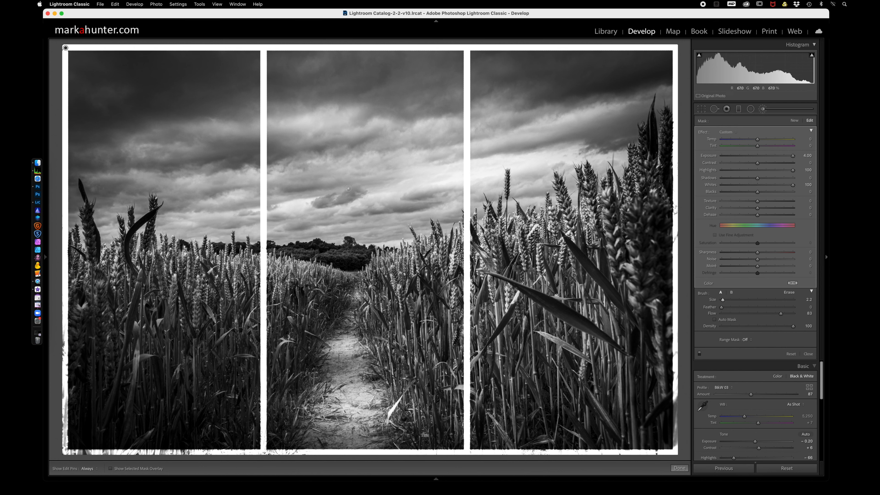
right_click(66, 48)
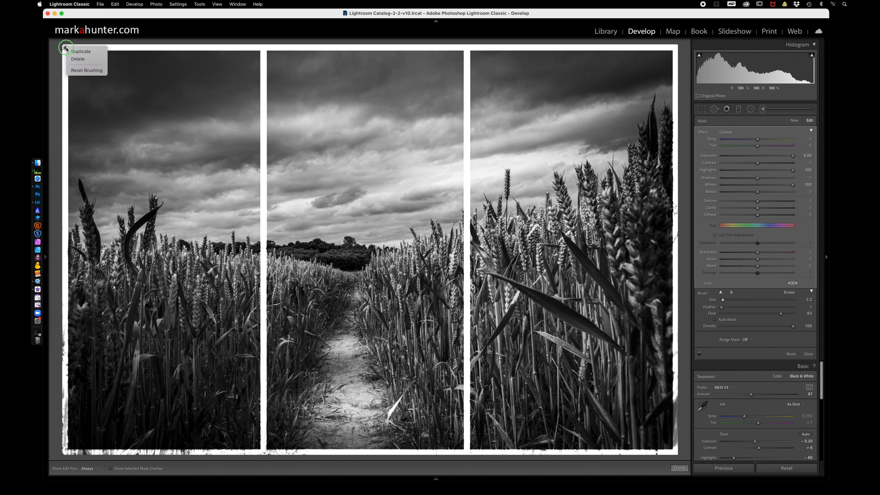
click(79, 51)
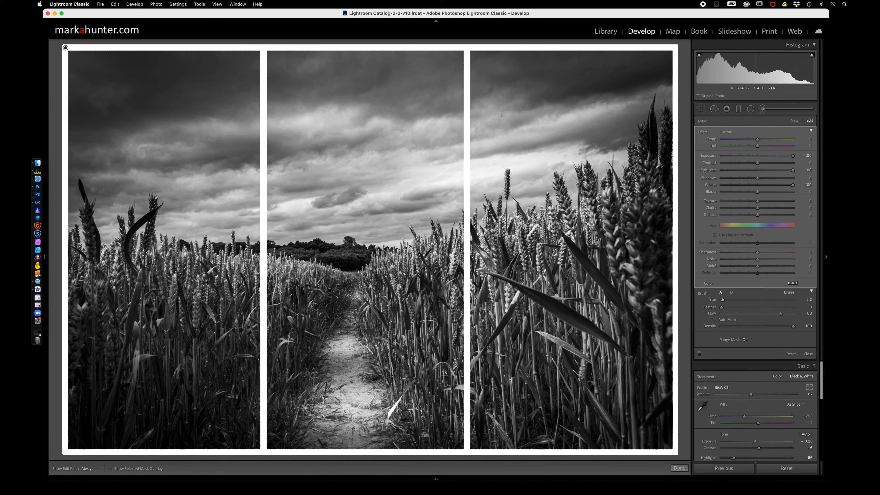
key(Return)
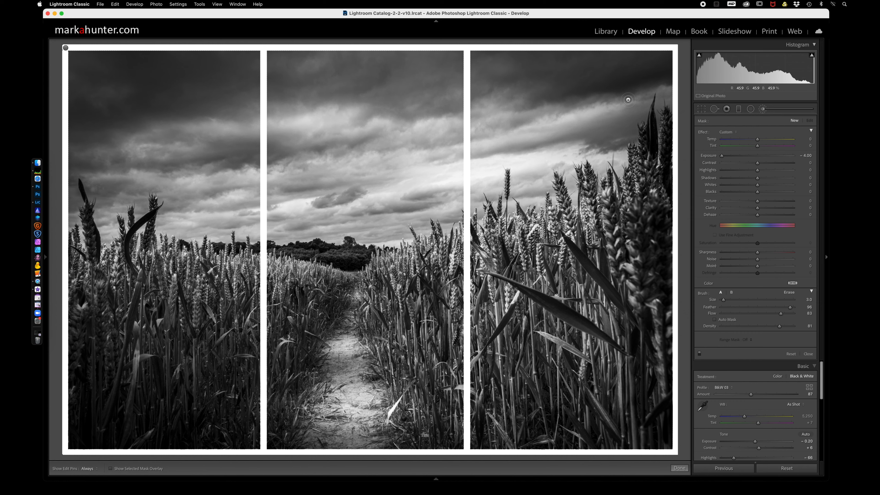
Return to the library, create a virtual copy of the unframed black-and-white wheat field photo and open it for developing.
click(607, 34)
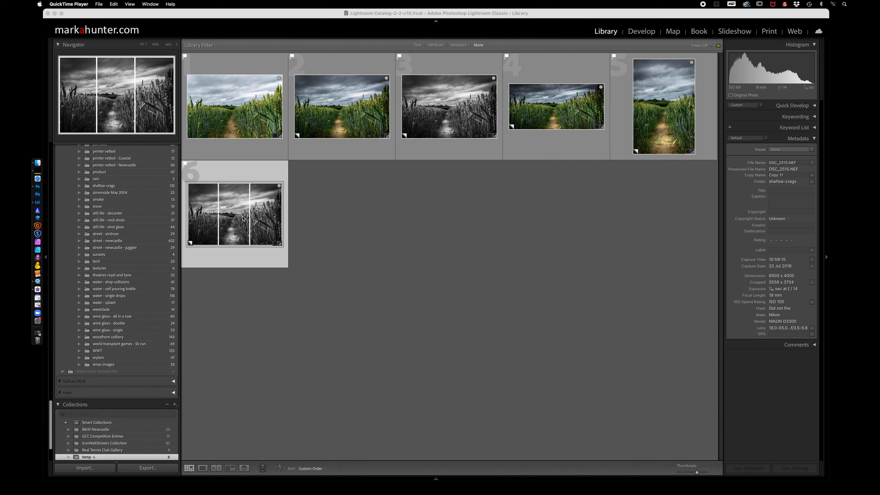
click(445, 112)
right_click(445, 111)
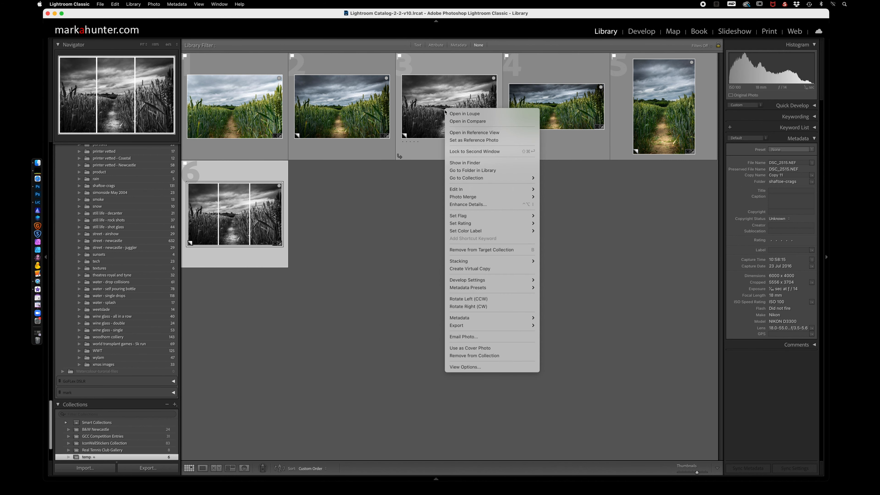
click(467, 269)
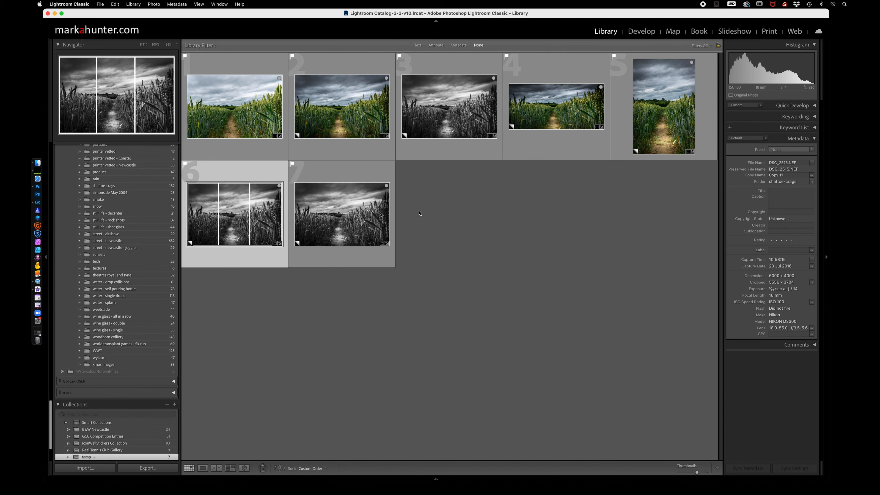
click(331, 222)
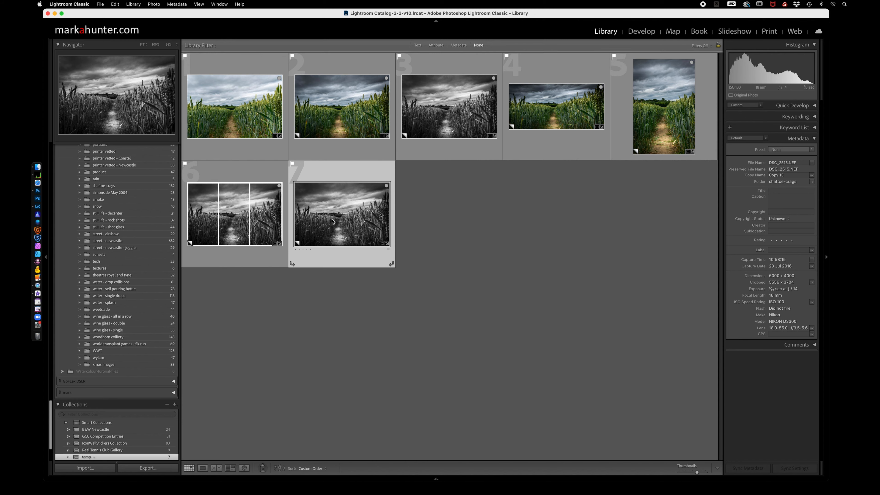
key(d)
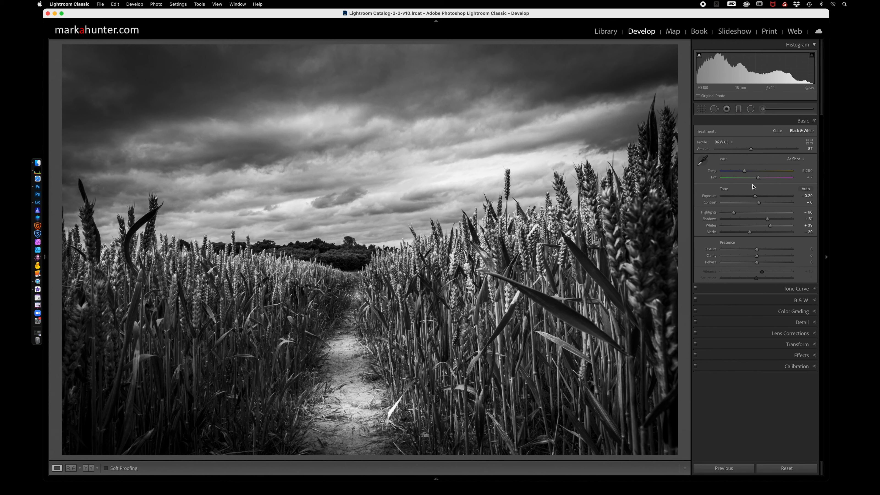
Open Color Grading, look through its wheel views and show the enlarged shadows wheel.
click(814, 311)
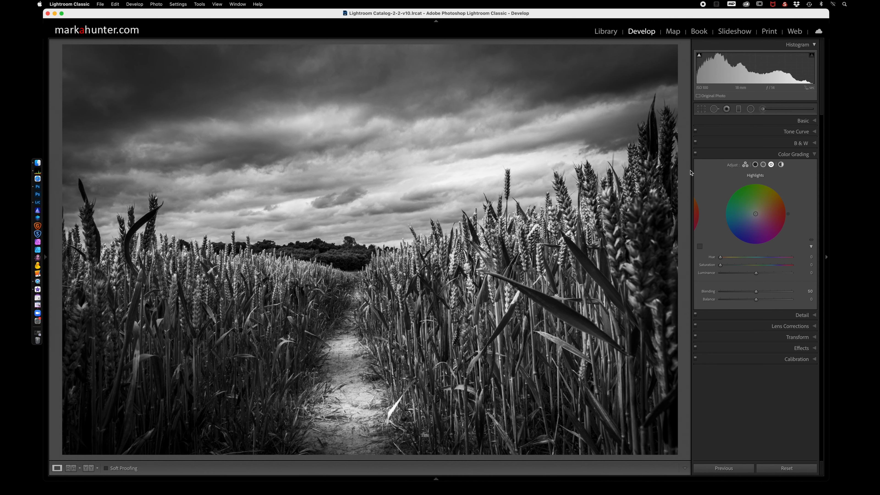
click(745, 164)
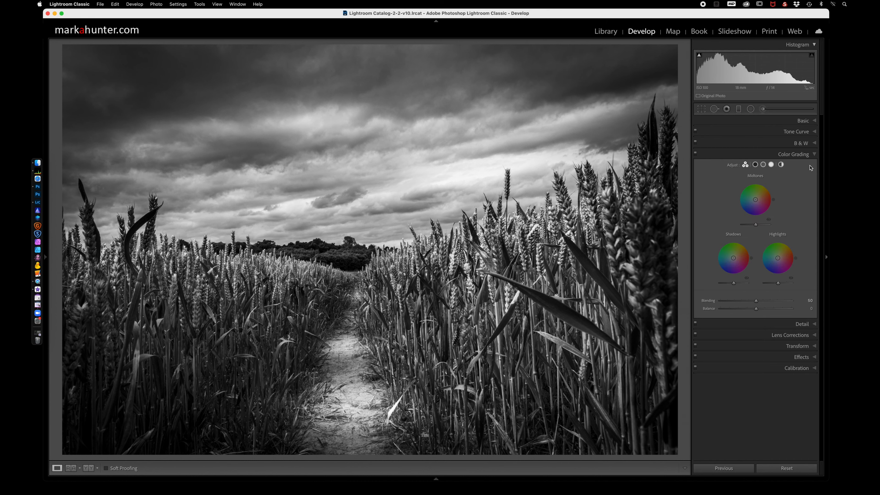
click(781, 165)
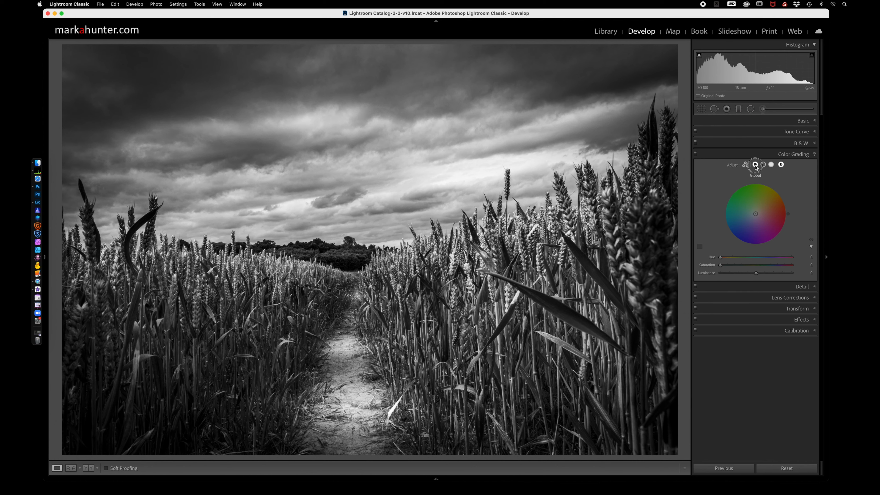
click(755, 166)
click(771, 165)
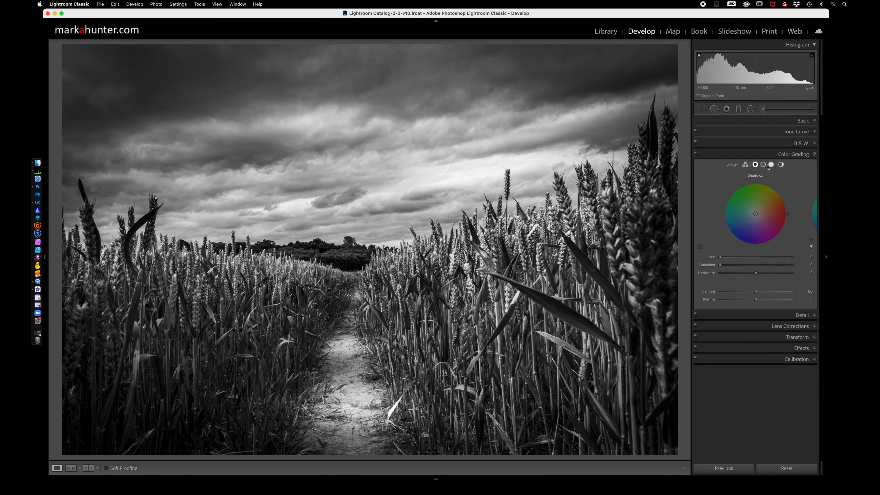
click(755, 165)
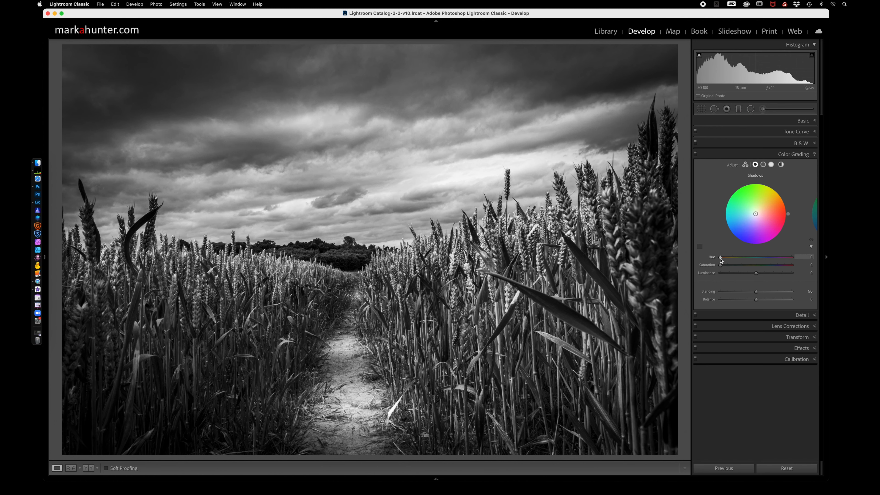
Try a green shadow tint with hue 134, saturation 100 and luminance -21, and reset these three values.
drag(721, 258, 731, 257)
drag(732, 257, 782, 256)
mouse_move(764, 258)
mouse_down()
mouse_move(740, 261)
mouse_move(754, 262)
mouse_move(746, 257)
mouse_up()
drag(720, 265, 748, 274)
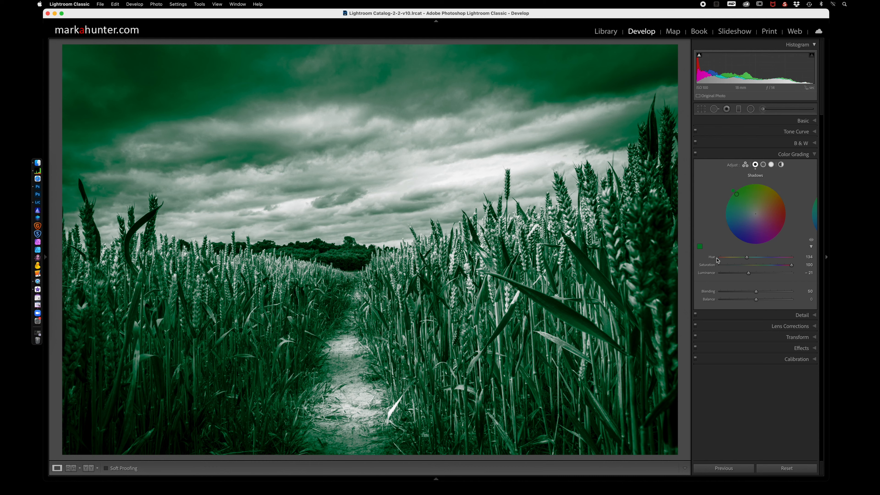
double_click(706, 274)
double_click(706, 265)
double_click(712, 257)
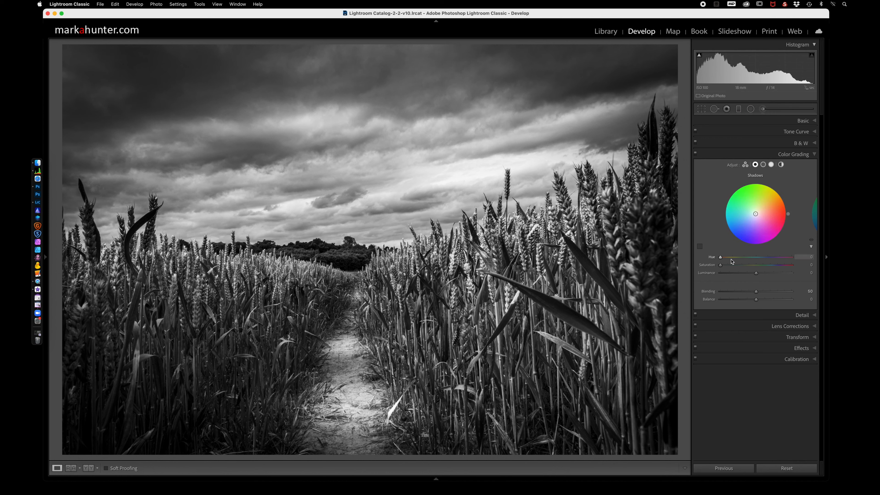
Tint the shadows blue-violet with hue 248, saturation 87 and luminance -19.
drag(720, 257, 765, 260)
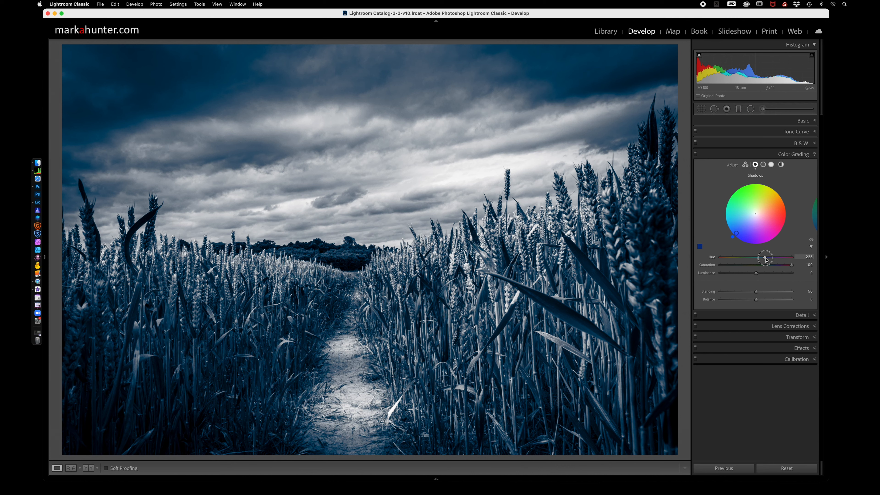
drag(765, 259, 769, 259)
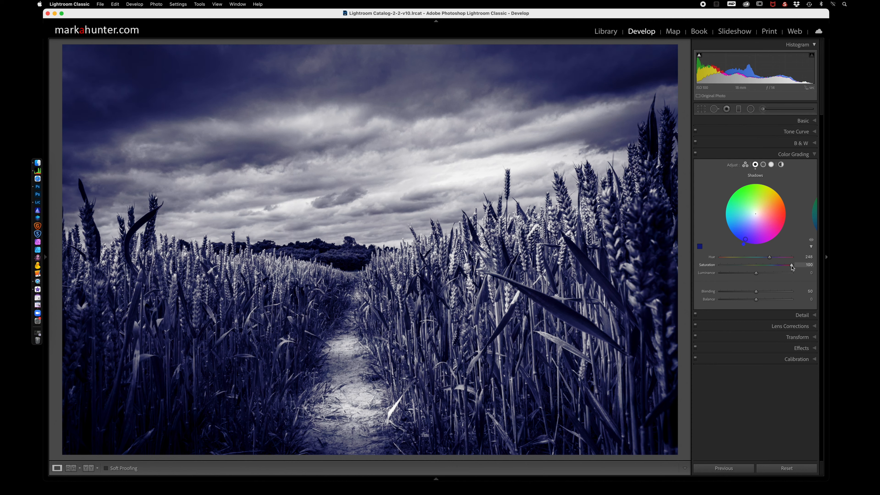
drag(756, 273, 782, 265)
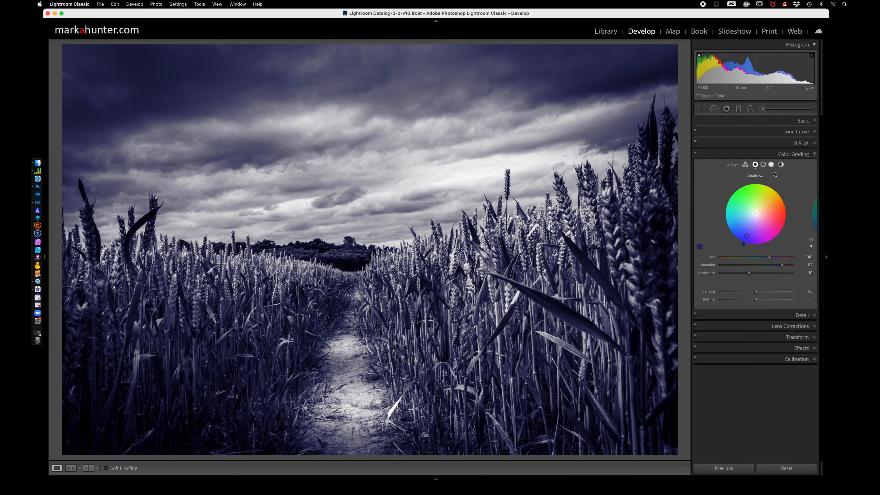
Tint the highlights warm yellow with hue 51 and saturation 76, and raise their luminance slightly.
click(771, 165)
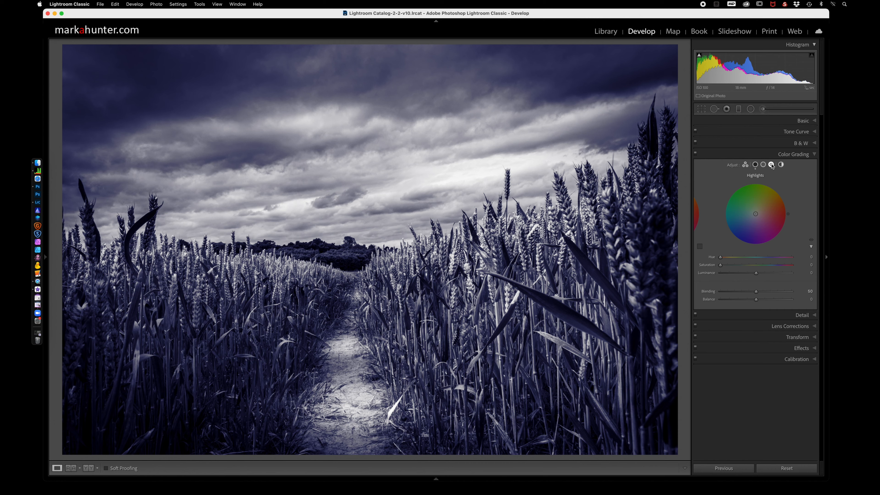
drag(721, 265, 804, 265)
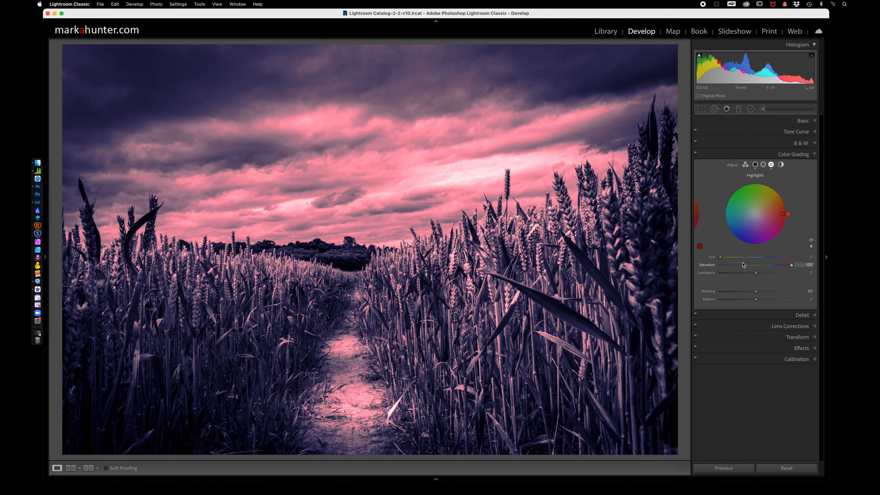
mouse_move(721, 256)
mouse_down()
mouse_move(757, 273)
mouse_move(783, 266)
mouse_move(775, 268)
mouse_up()
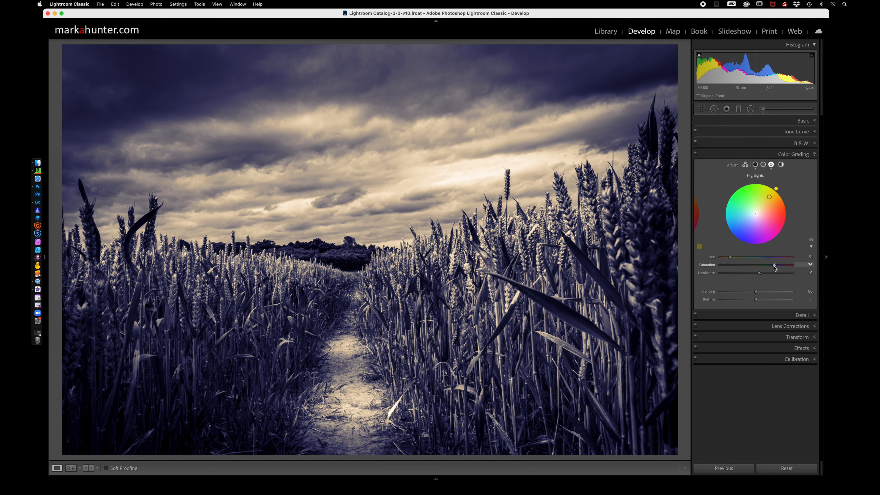
Compare the photo with and without the color grading, and raise its basic contrast to 28.
click(695, 154)
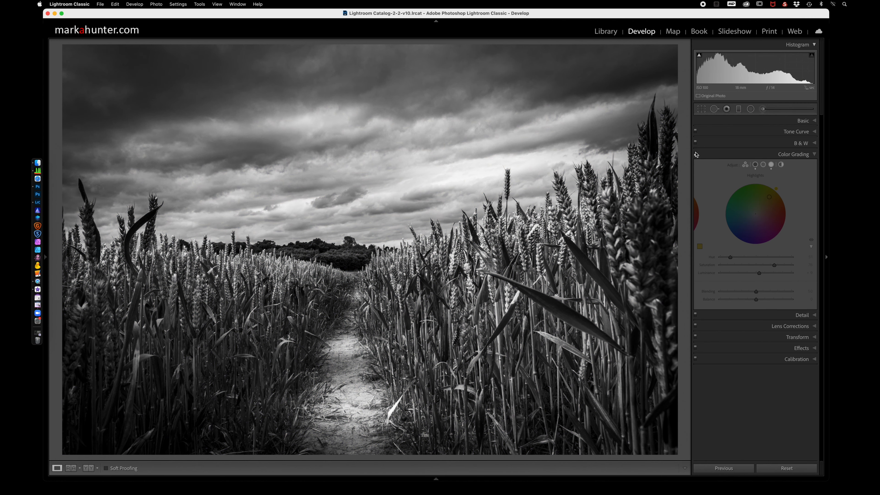
click(695, 155)
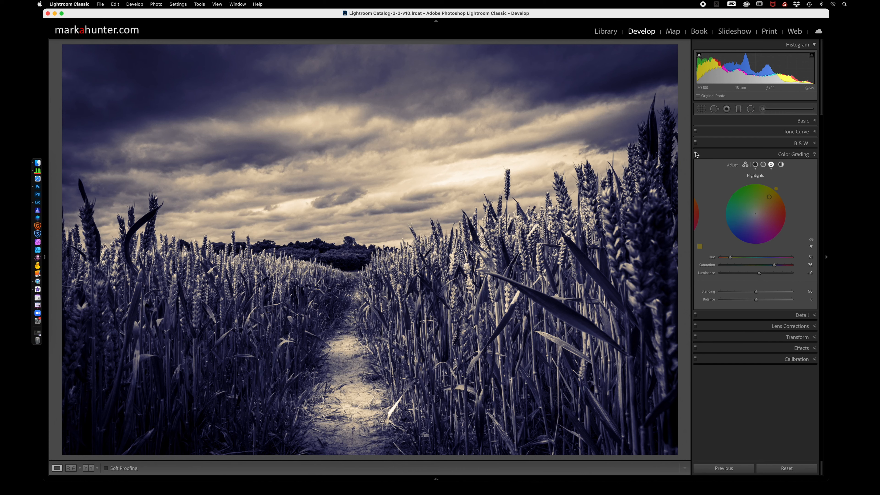
click(814, 121)
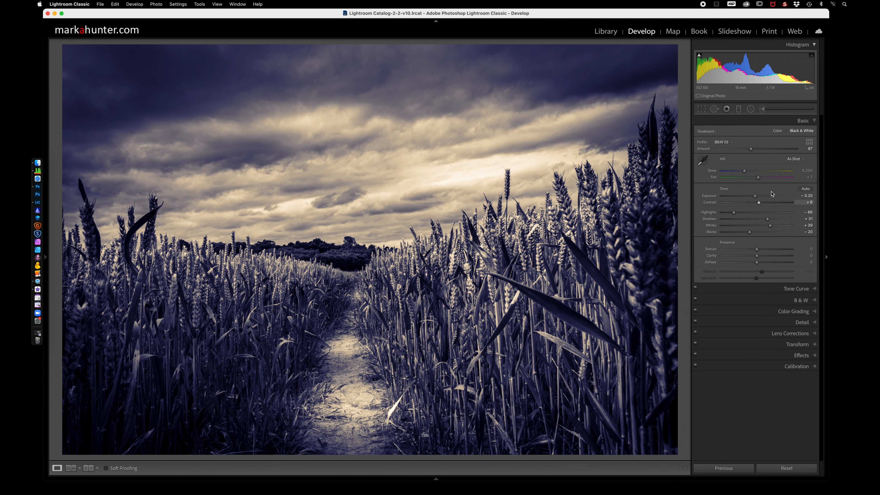
drag(759, 204, 766, 206)
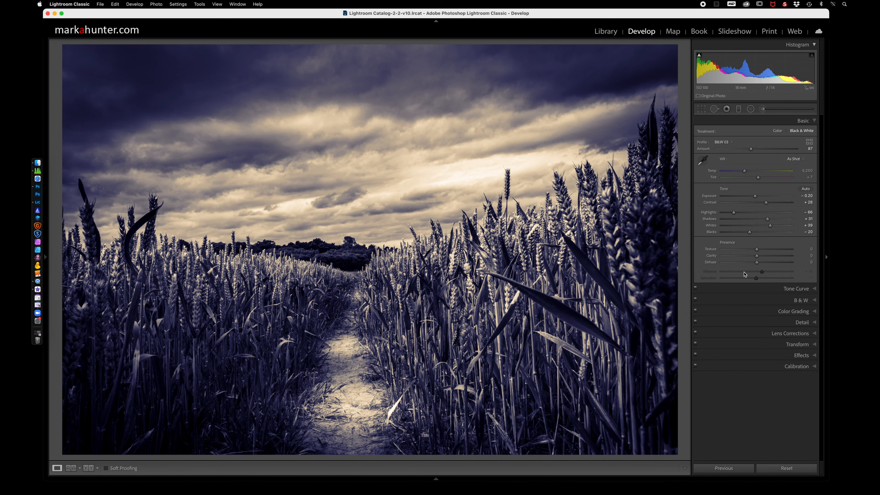
Return to the library, open the lighthouse photo for developing and inspect the lighthouse up close.
click(603, 35)
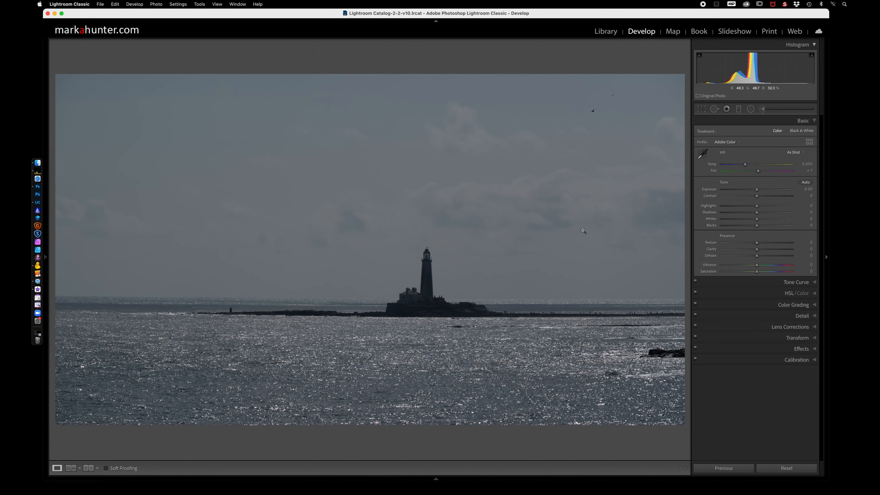
click(516, 313)
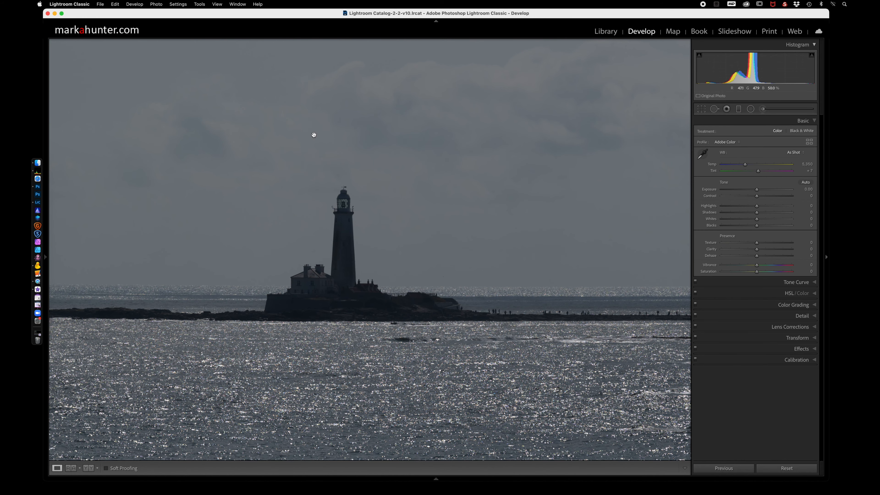
click(426, 268)
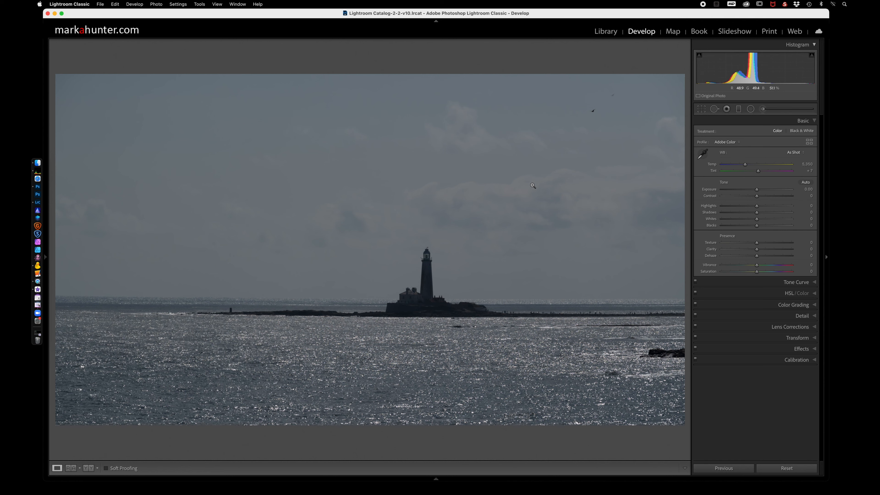
Add a graduated filter over the sky with its transition around the horizon and set its exposure to 1.72.
click(738, 110)
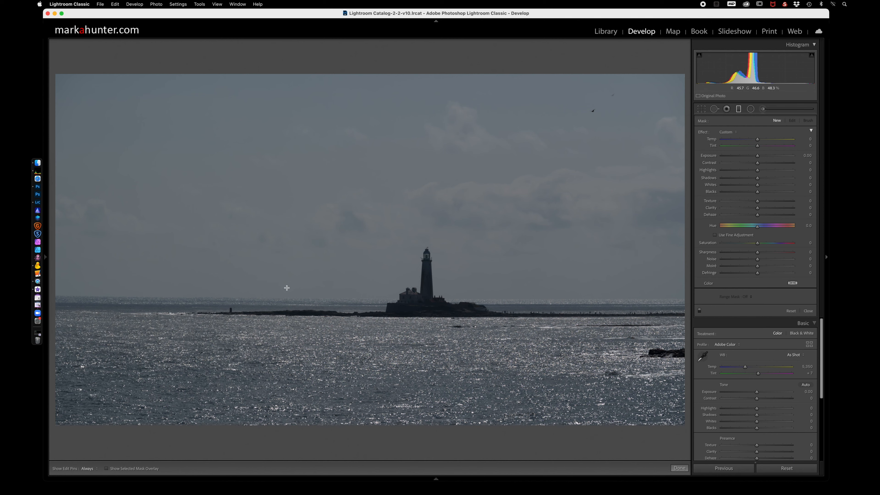
drag(333, 257, 333, 340)
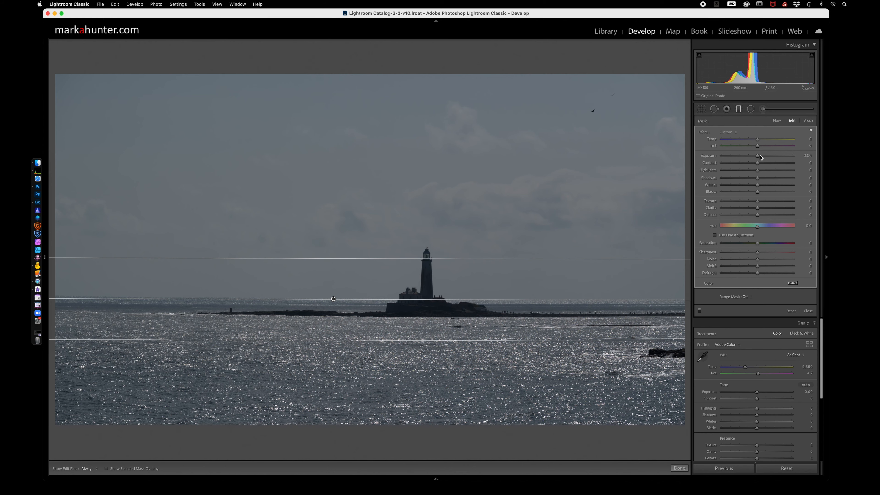
drag(758, 158, 766, 157)
drag(768, 157, 770, 157)
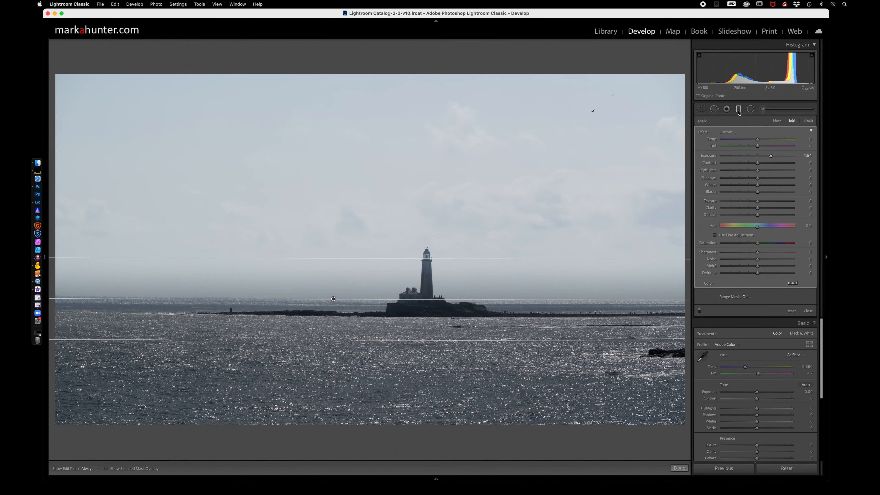
drag(770, 156, 772, 156)
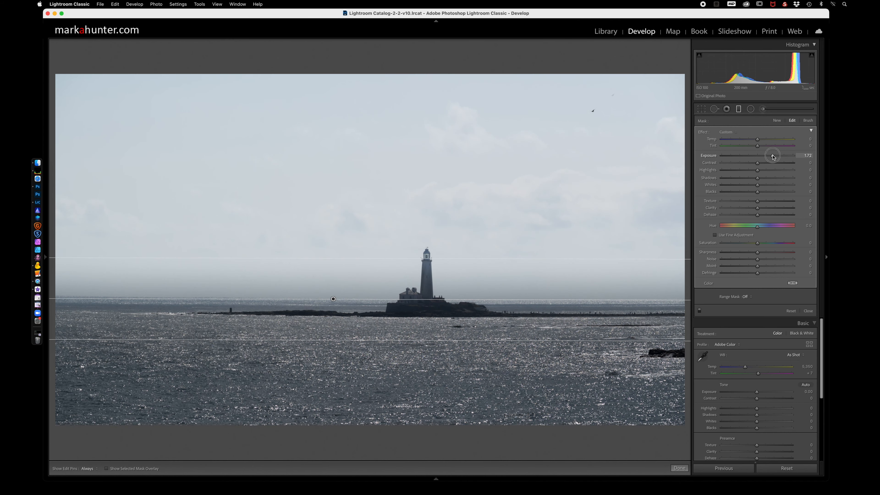
Add a second graduated filter over the sea, running upward to the horizon, with an exposure of 3.20.
click(738, 109)
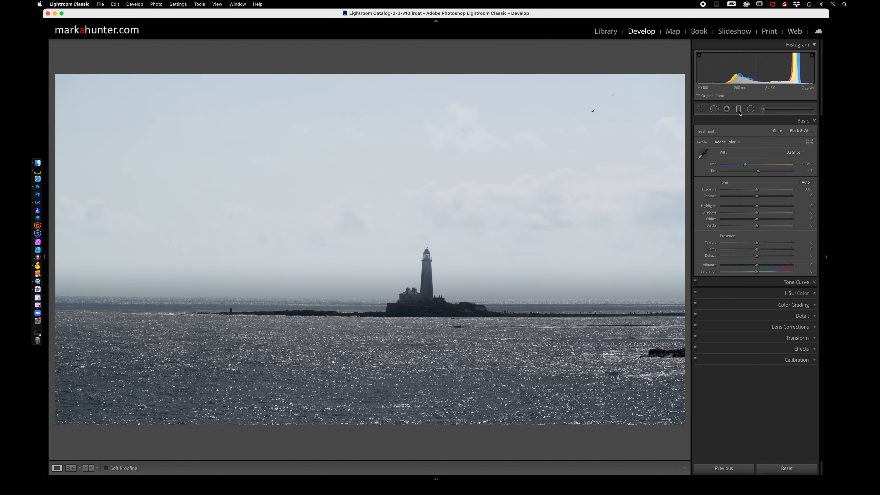
click(739, 110)
drag(377, 334, 377, 271)
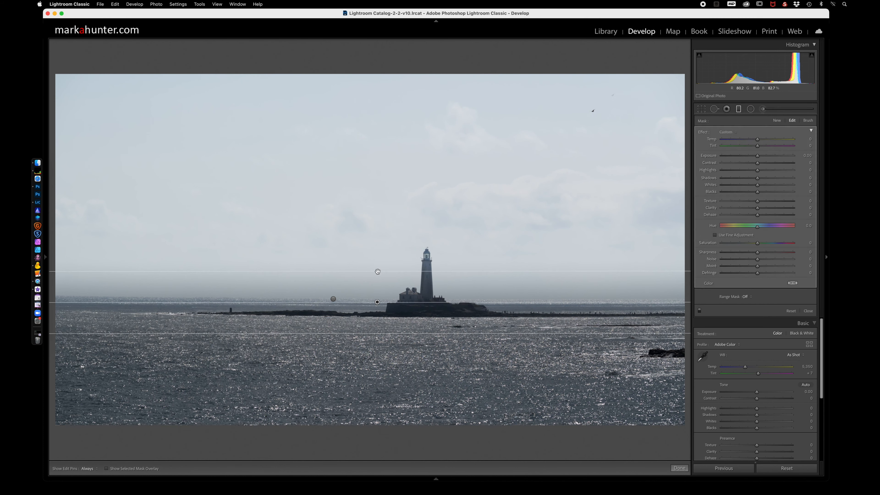
drag(757, 158, 785, 156)
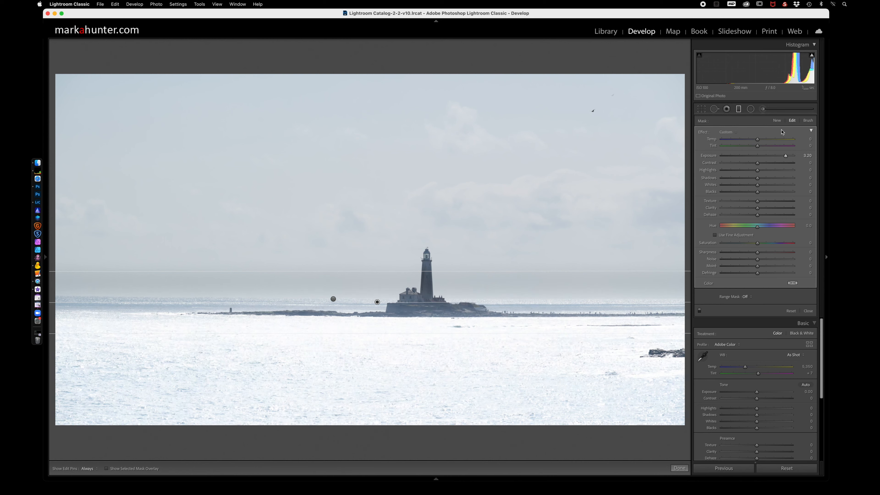
Close the graduated filter and set the photo's basic exposure to 0.35, contrast to about 68, texture to 41, clarity to 6 and vibrance to -44.
click(738, 109)
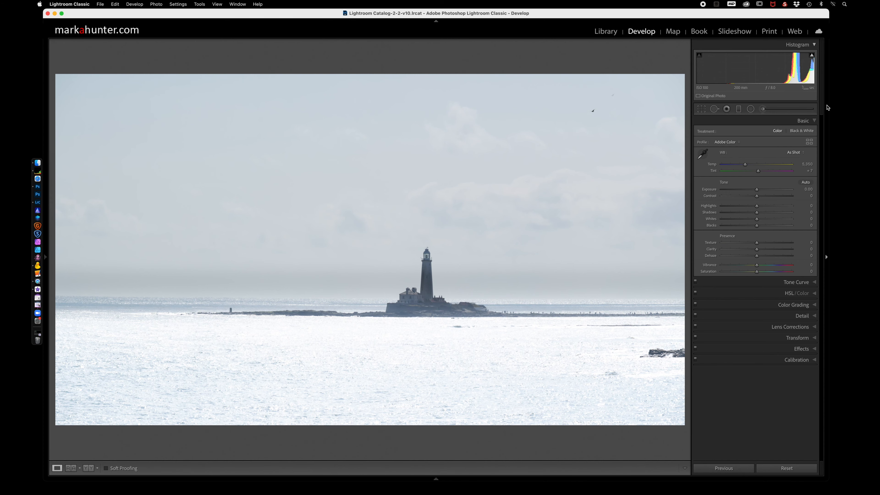
drag(756, 189, 781, 199)
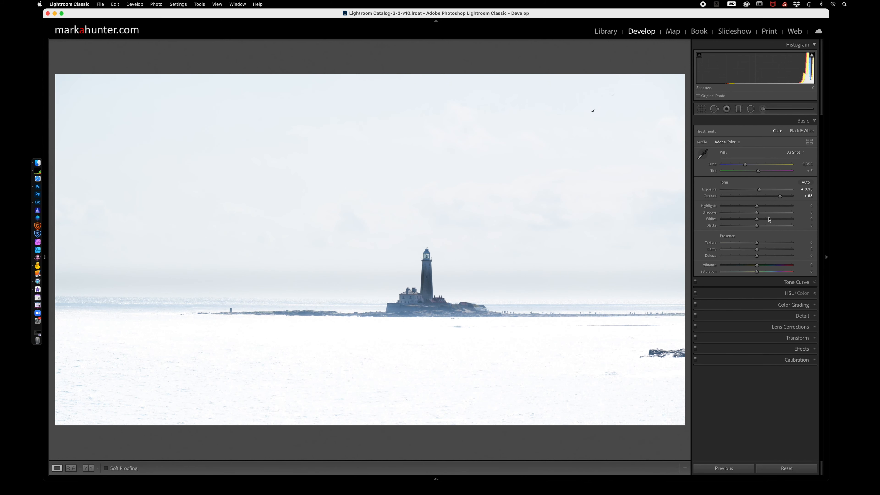
drag(756, 242, 741, 266)
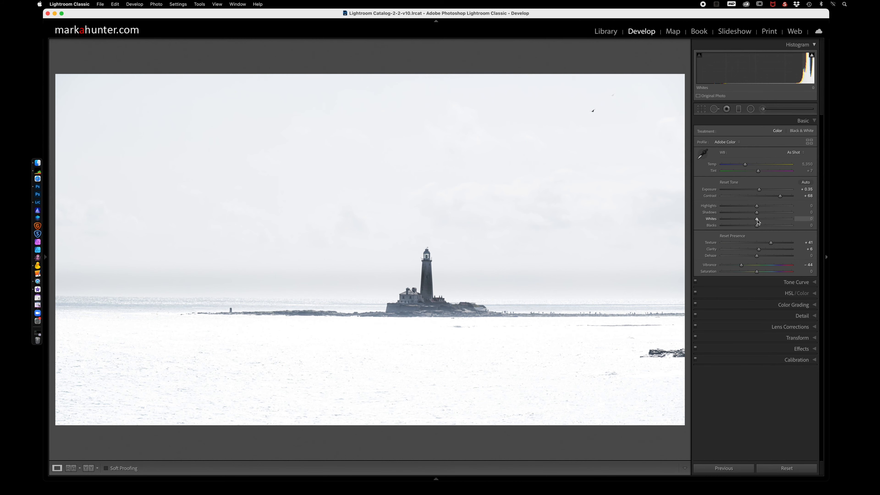
Preview the highlight clipping, then set the photo's whites to 28 and blacks to -94.
drag(757, 222, 757, 221)
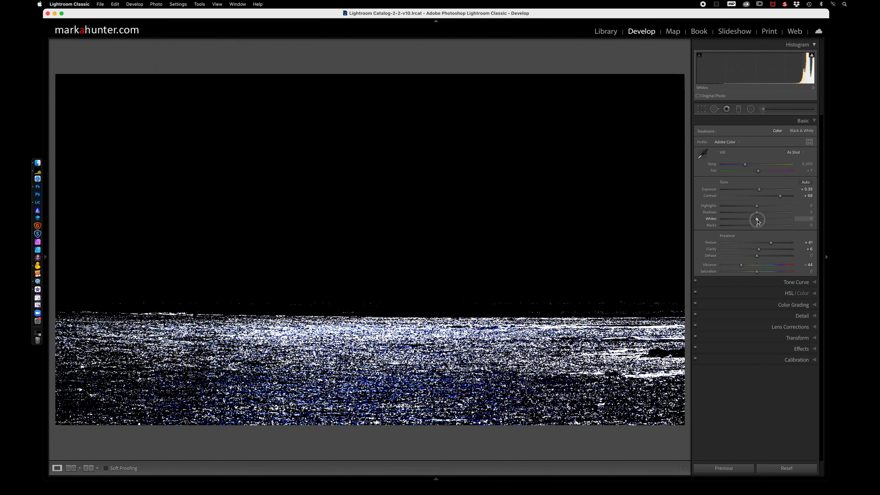
drag(757, 222, 766, 221)
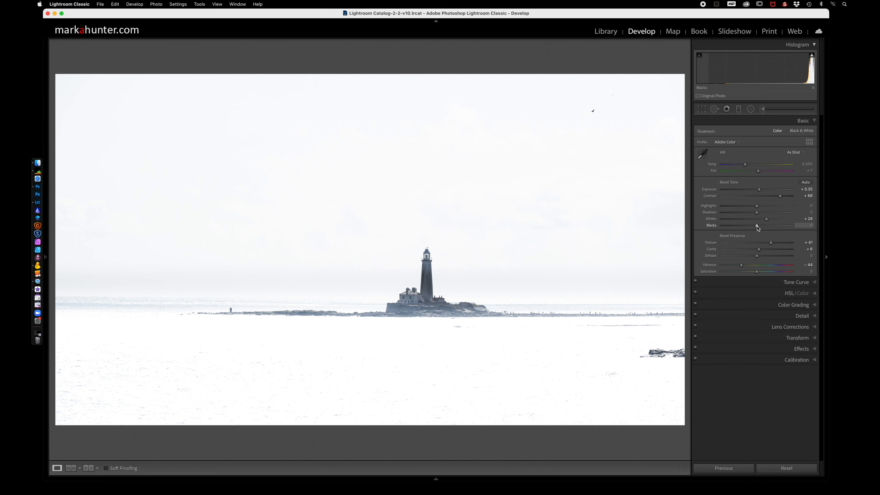
drag(758, 226, 723, 229)
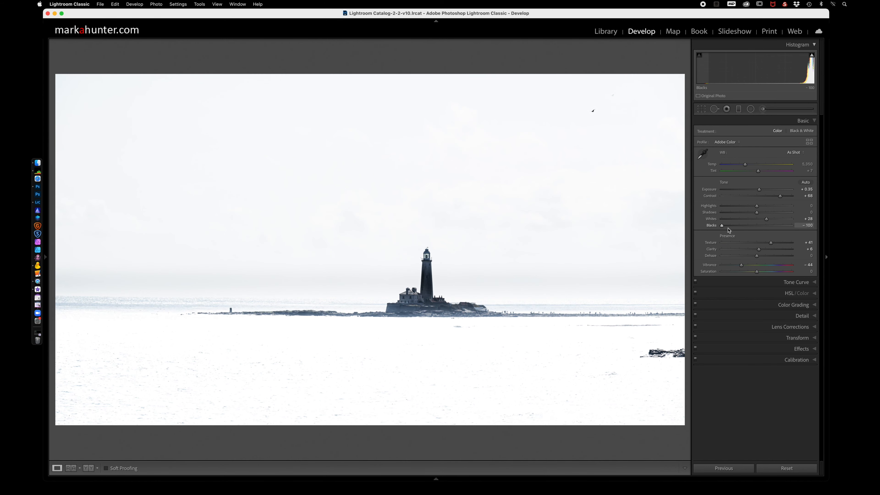
mouse_move(722, 228)
mouse_down()
mouse_move(742, 228)
mouse_move(724, 231)
mouse_up()
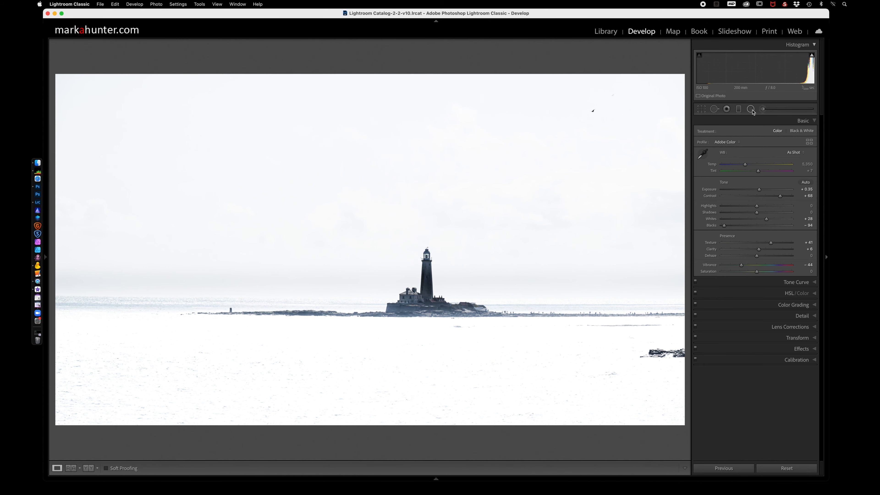
With spots visualized, clone out the dark rocks at the right edge of the sea using Spot Removal and close the tool.
click(714, 109)
key(a)
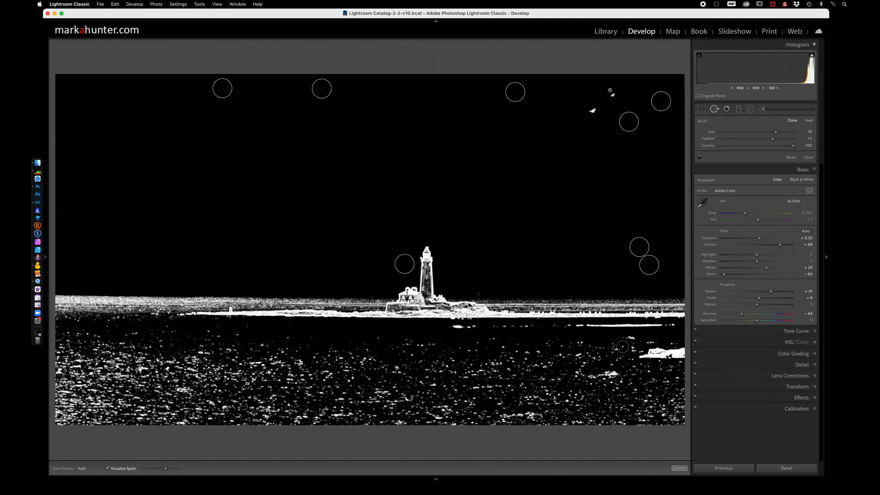
scroll(623, 347, up, 2)
drag(681, 353, 648, 352)
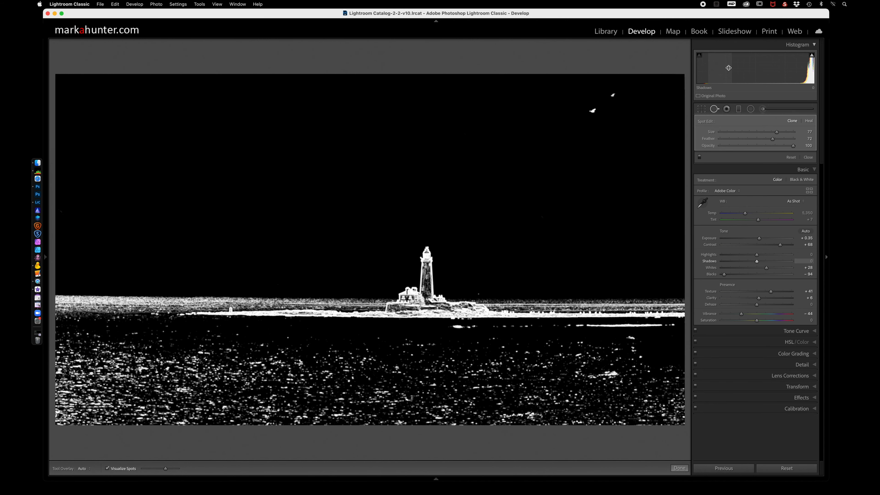
click(714, 110)
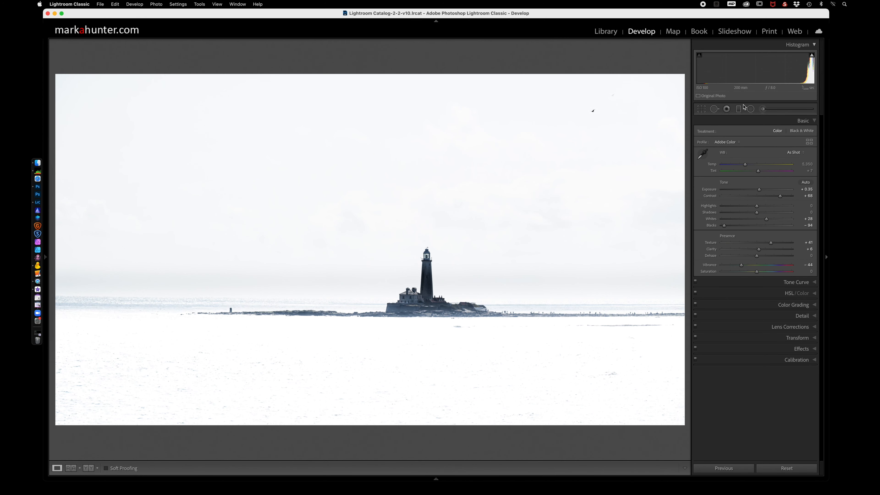
Turn off spot visualization, clone away the small dark marks in the sea and below the lighthouse island, and retouch the speck in the upper sky.
click(714, 109)
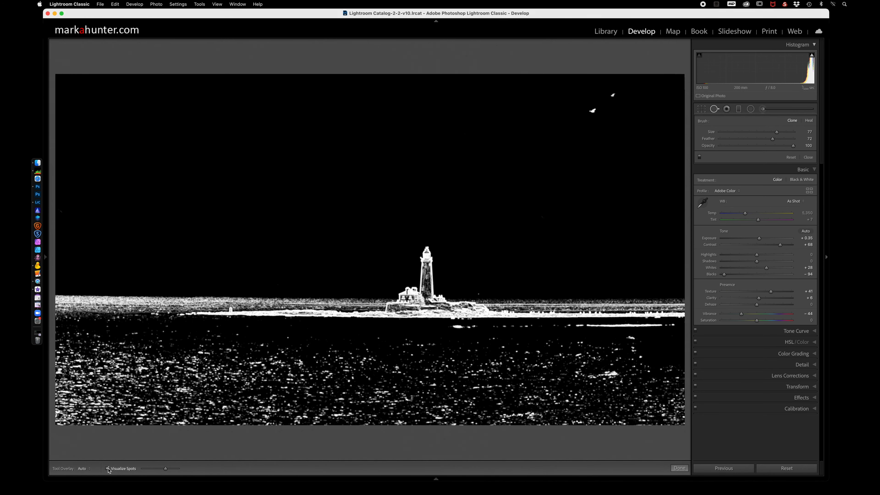
click(108, 469)
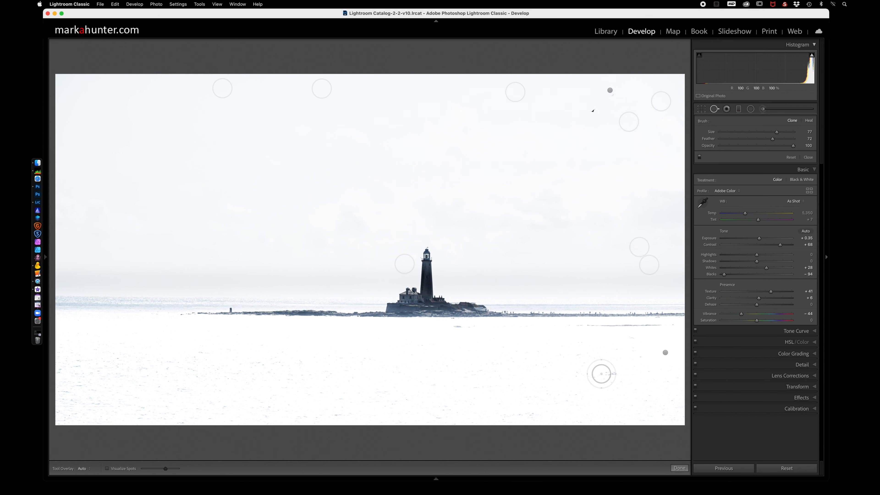
click(611, 375)
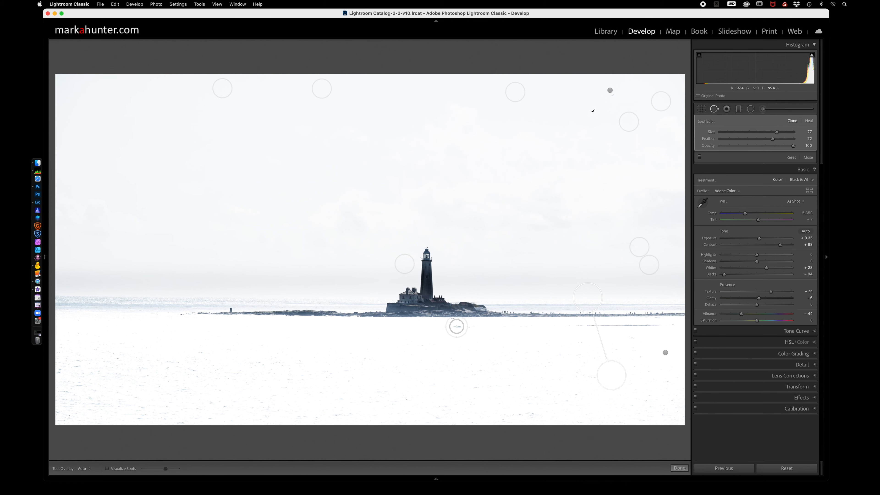
drag(453, 328, 480, 330)
click(602, 88)
click(714, 109)
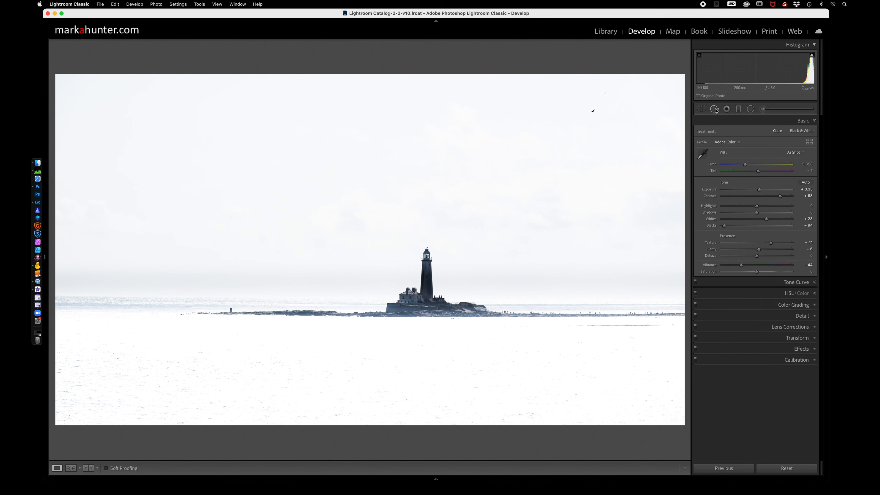